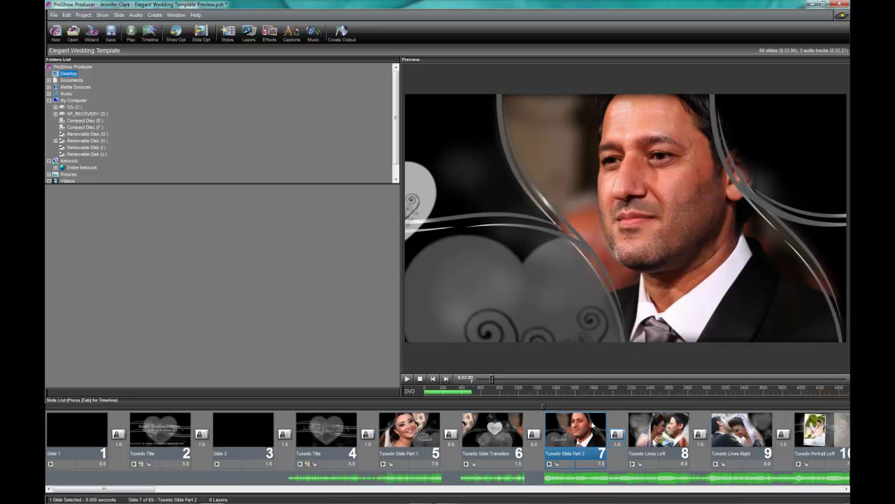
- Locate slide 7, Tuxedo Slide Part 2, in the Slide List of the Elegant Wedding Template
{"action": "mouse_move", "coordinate": [593, 425]}
- Open slide 7's layer editing and select the BlackNWhiteBubbles_ProShow video layer
{"action": "double_click", "coordinate": [580, 425]}
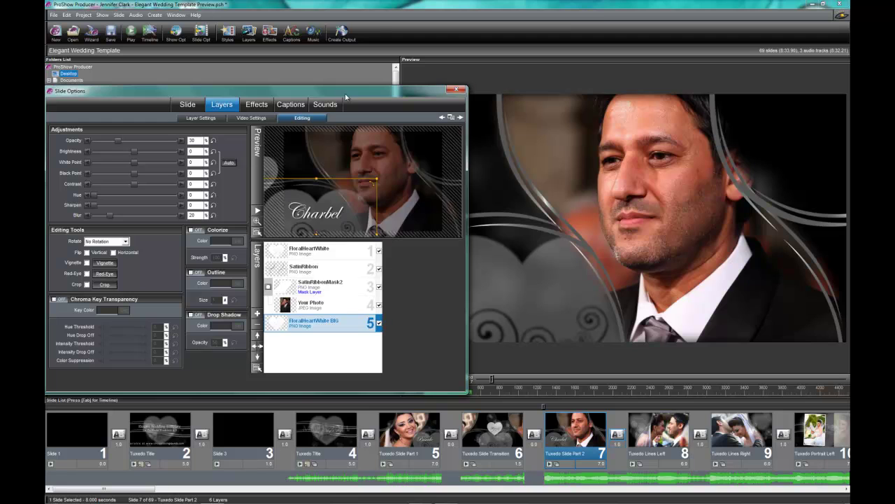
{"action": "left_click_drag", "start_coordinate": [348, 94], "coordinate": [424, 76]}
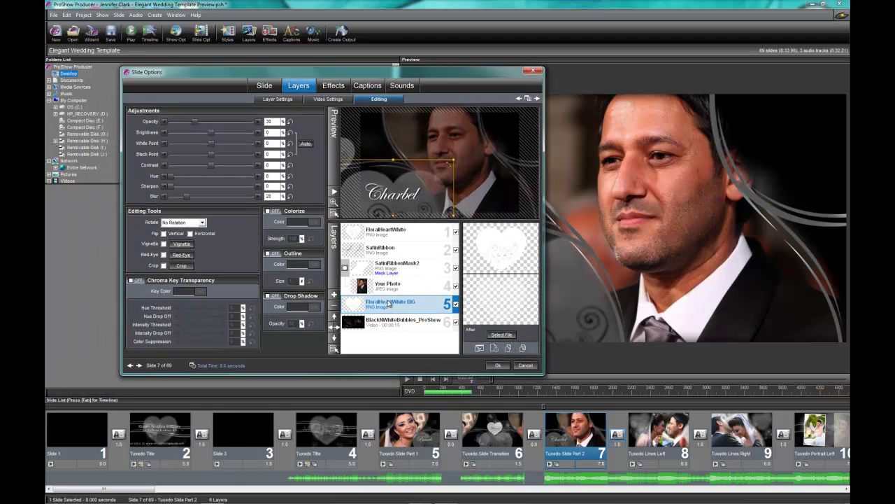
{"action": "left_click", "coordinate": [380, 327]}
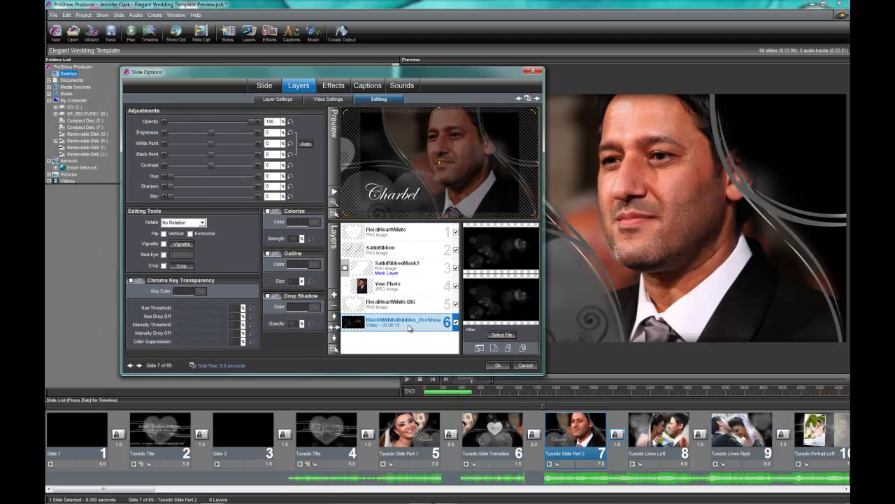
- Hide FloralHeartWhite, SatinRibbon, SatinRibbonMask2, Your Photo and FloralHeartWhite BIG, then play the bubbles alone
{"action": "left_click", "coordinate": [455, 232]}
{"action": "left_click", "coordinate": [455, 249]}
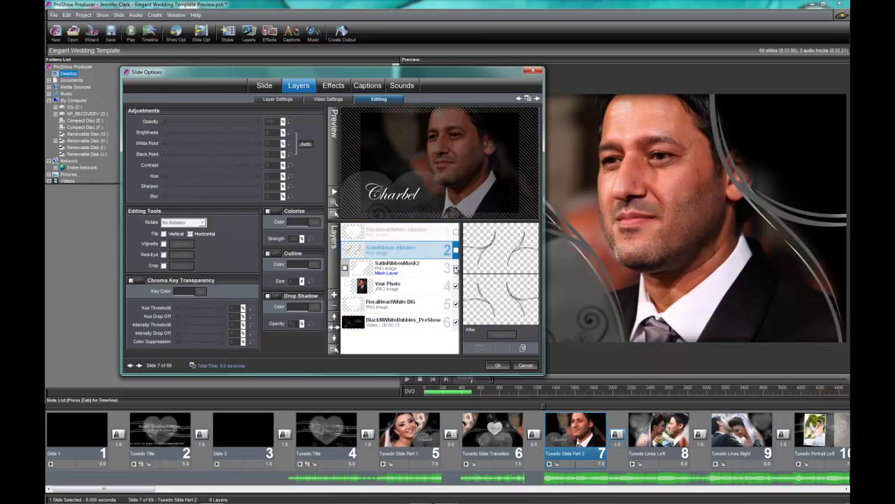
{"action": "left_click", "coordinate": [455, 267]}
{"action": "left_click", "coordinate": [456, 286]}
{"action": "left_click", "coordinate": [456, 303]}
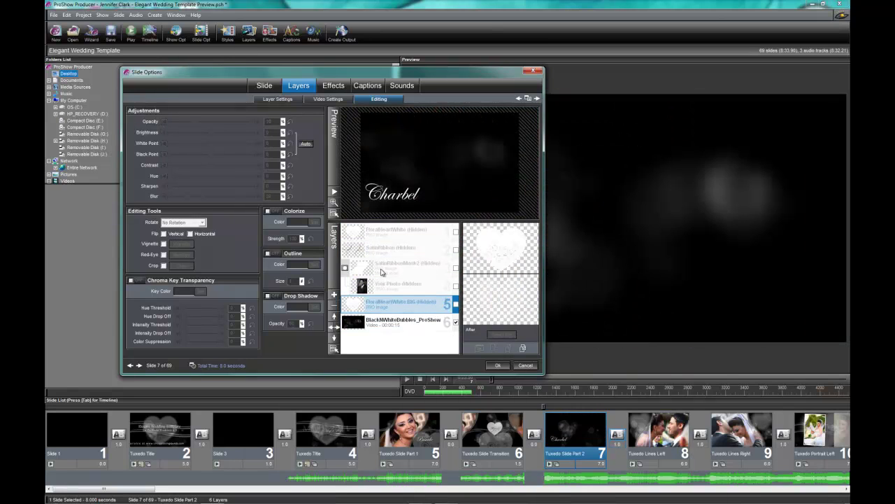
{"action": "left_click", "coordinate": [386, 330]}
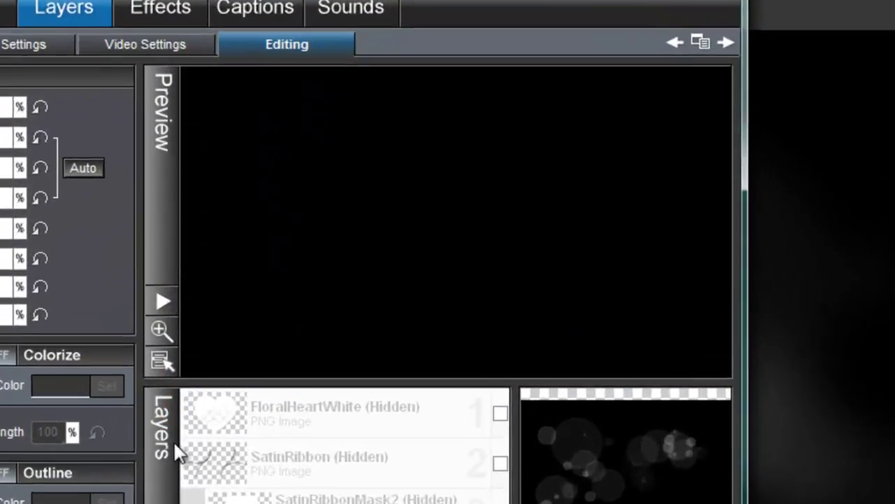
{"action": "key", "text": "space"}
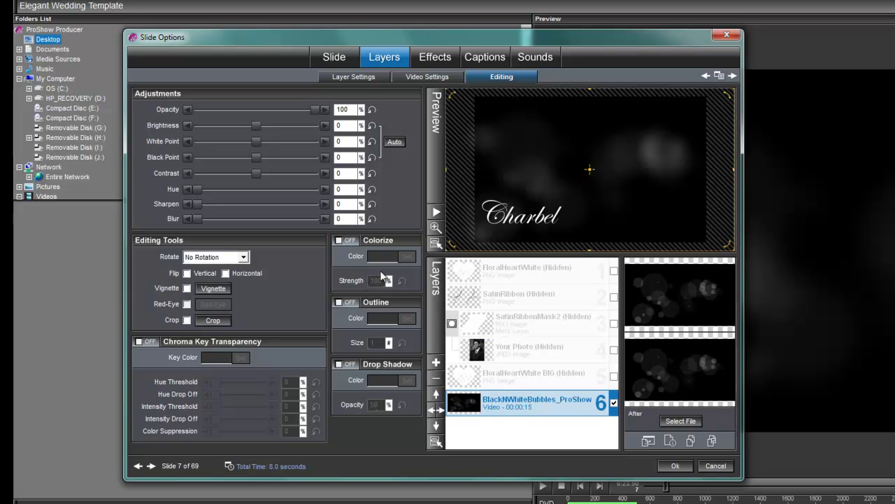
- Unhide all five layers and reselect the bubbles video layer
{"action": "left_click", "coordinate": [613, 376]}
{"action": "left_click", "coordinate": [614, 349]}
{"action": "left_click", "coordinate": [613, 323]}
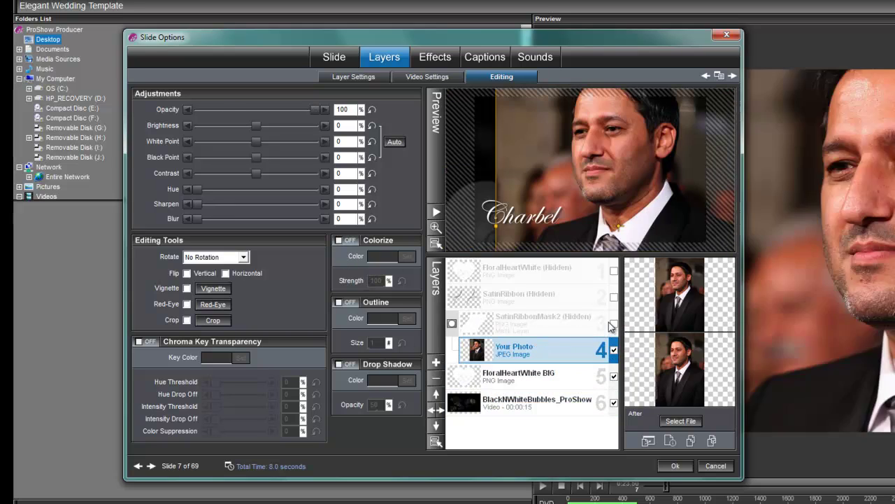
{"action": "left_click", "coordinate": [613, 297]}
{"action": "left_click", "coordinate": [614, 270]}
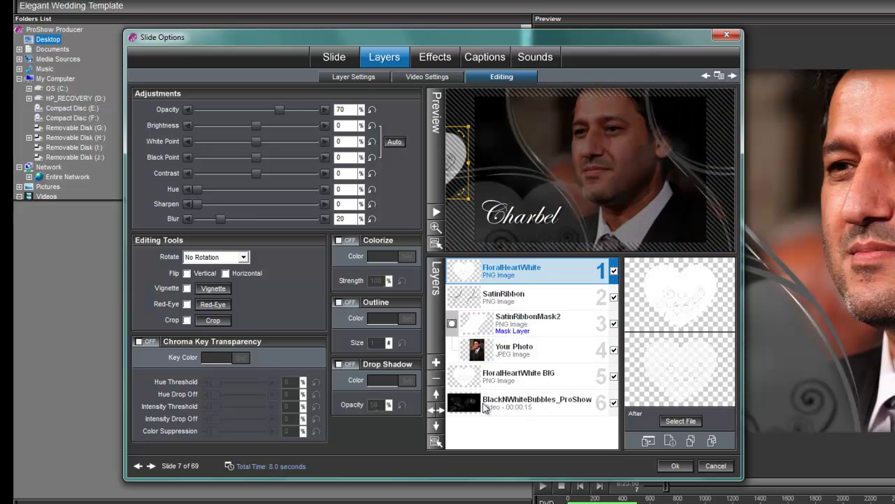
{"action": "left_click", "coordinate": [505, 404]}
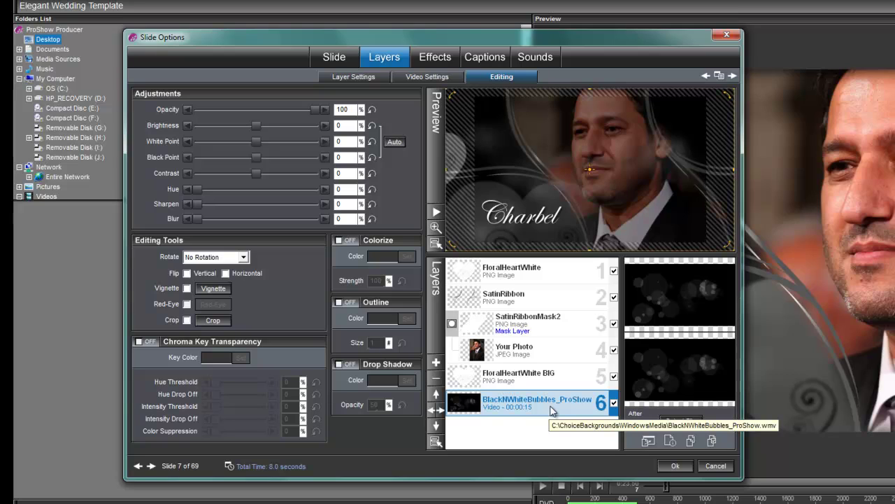
- Colorize the bubbles video red (223,45,45) and preview slide 7
{"action": "left_click", "coordinate": [341, 240]}
{"action": "left_click", "coordinate": [408, 256]}
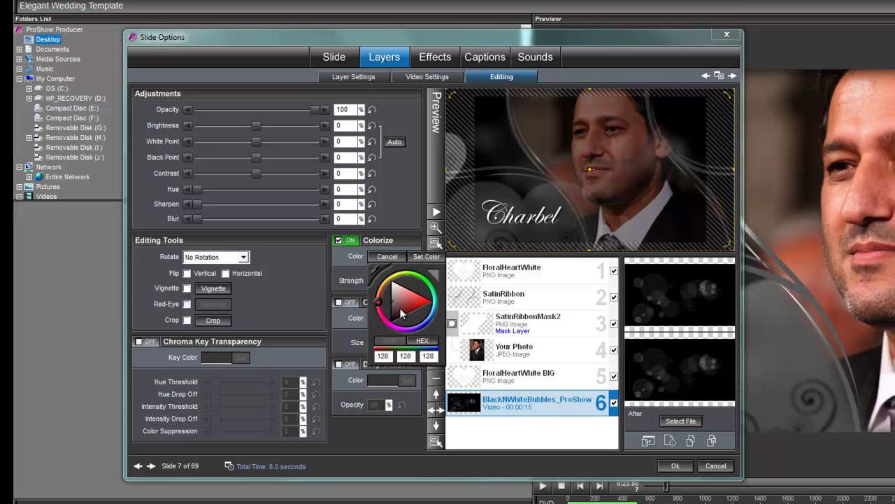
{"action": "left_click_drag", "start_coordinate": [402, 301], "coordinate": [424, 305]}
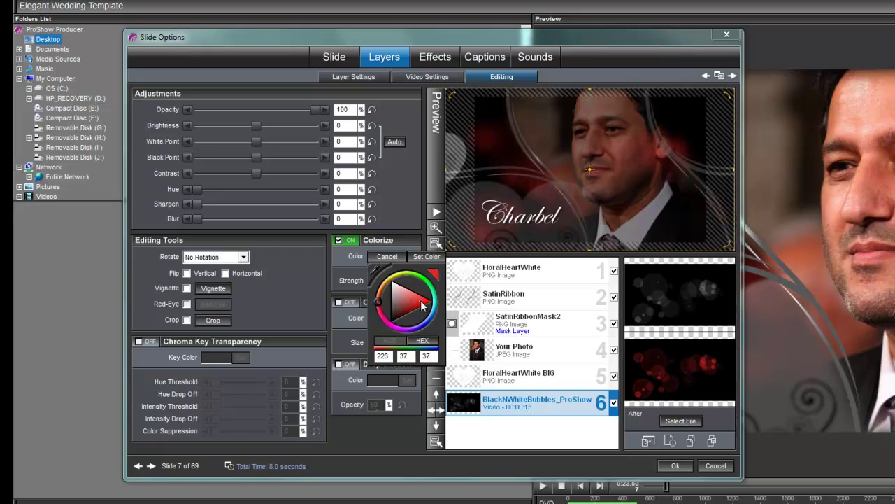
{"action": "left_click", "coordinate": [425, 256]}
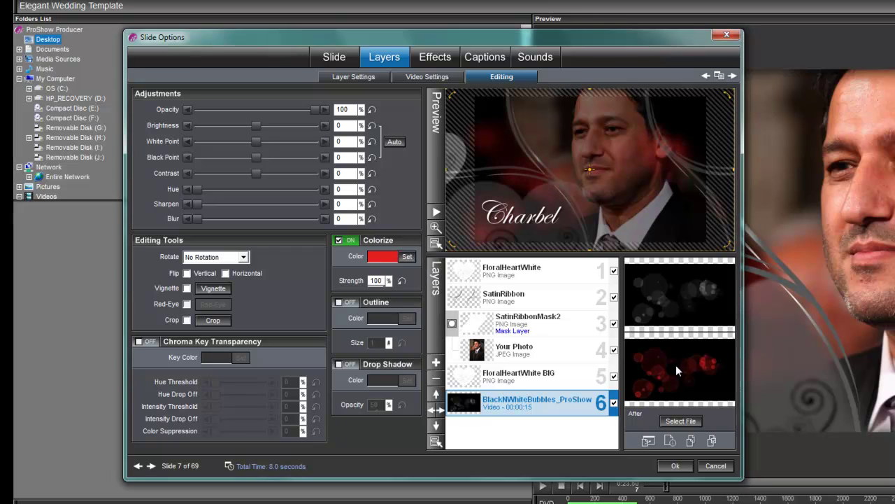
{"action": "left_click", "coordinate": [435, 210]}
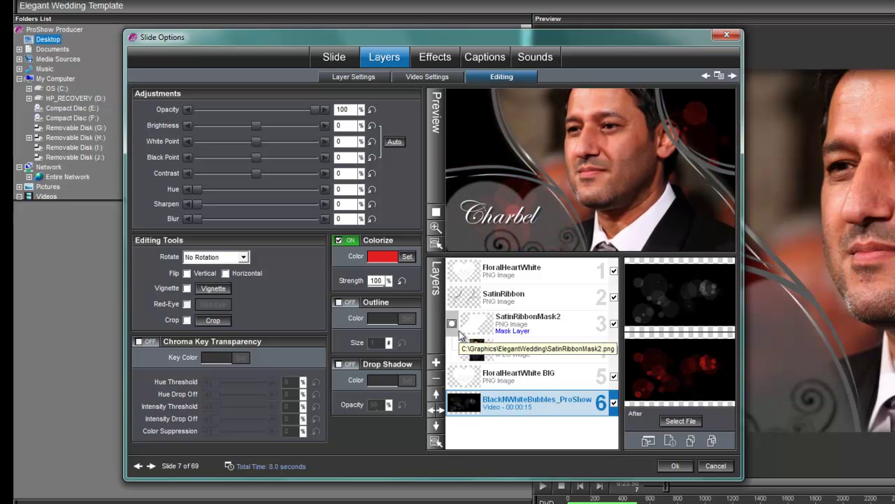
{"action": "left_click", "coordinate": [436, 212]}
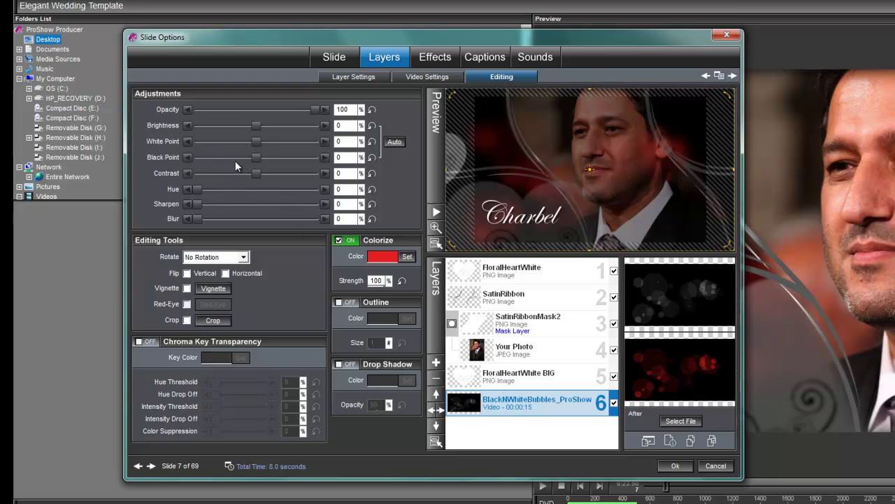
- Set the bubbles video's Black Point to 26 and preview slide 7 with the brighter red
{"action": "left_click_drag", "start_coordinate": [258, 158], "coordinate": [271, 165]}
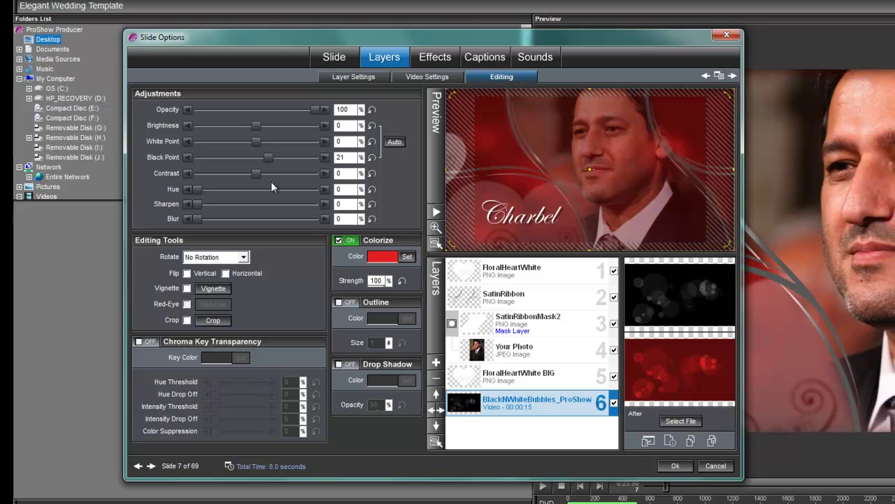
{"action": "left_click_drag", "start_coordinate": [267, 157], "coordinate": [271, 159]}
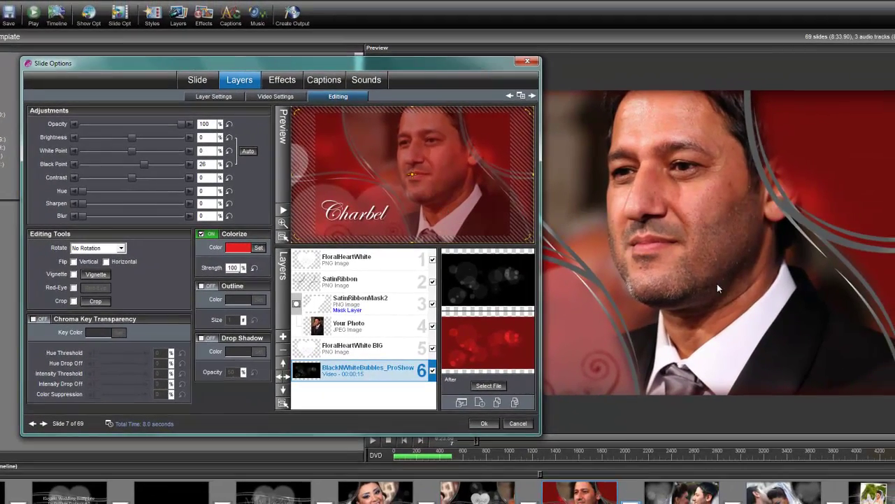
{"action": "left_click_drag", "start_coordinate": [453, 64], "coordinate": [368, 67]}
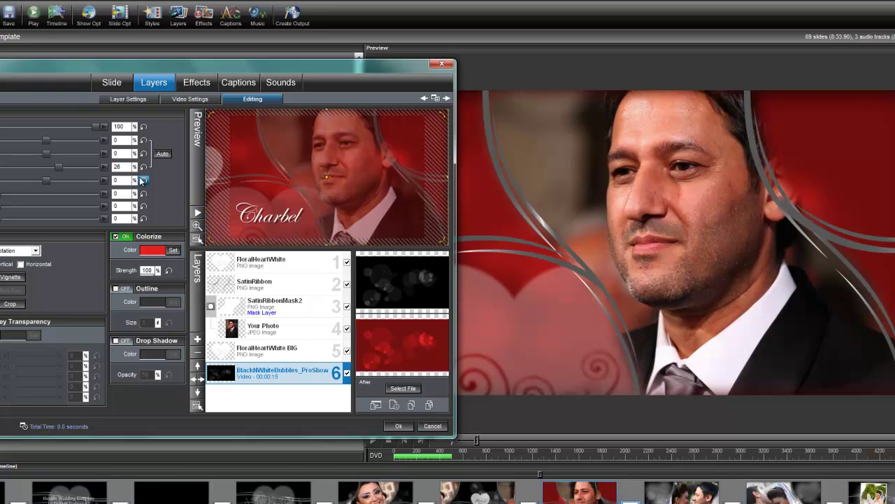
{"action": "left_click", "coordinate": [196, 213]}
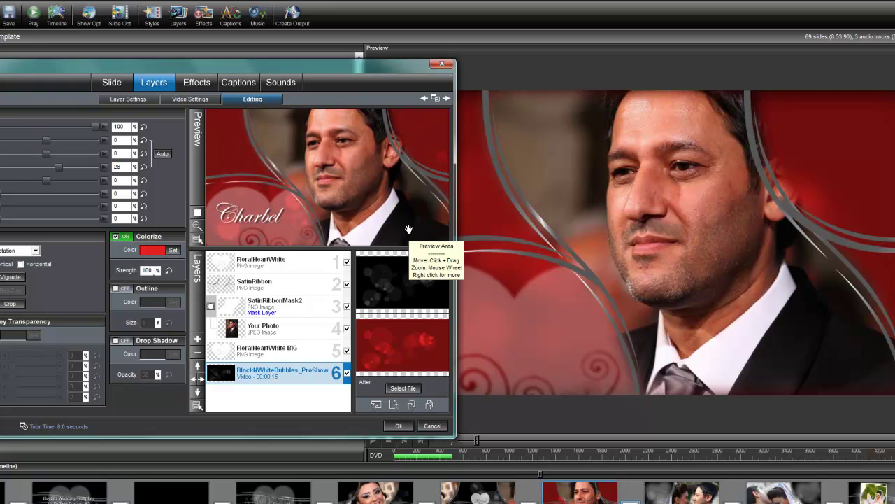
{"action": "left_click", "coordinate": [197, 212]}
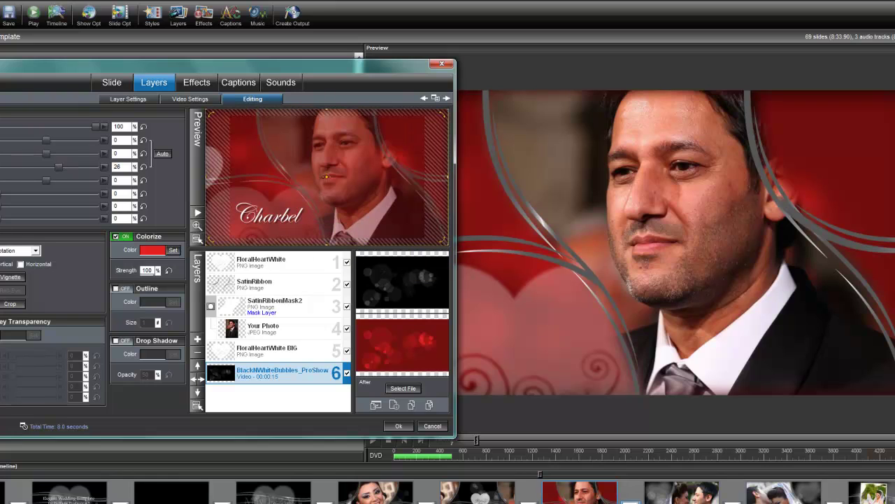
- Change the Colorize colour from red to a gold hue and preview slide 7
{"action": "left_click", "coordinate": [174, 250]}
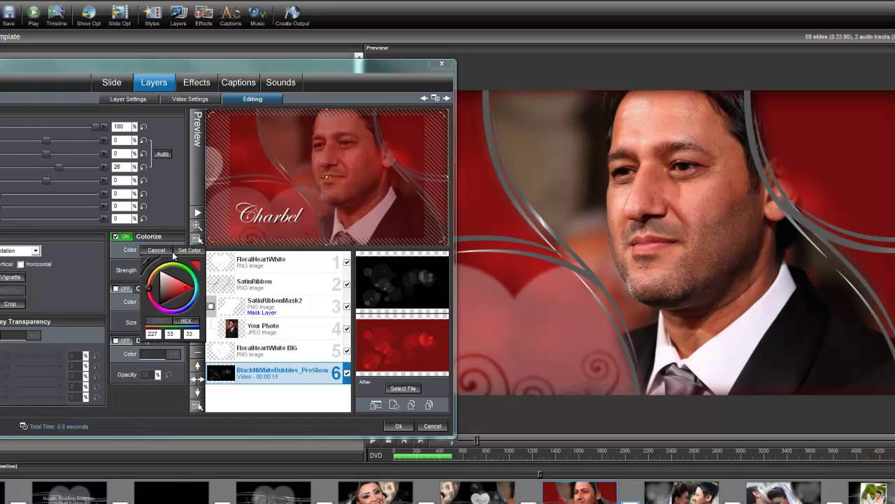
{"action": "left_click", "coordinate": [162, 271]}
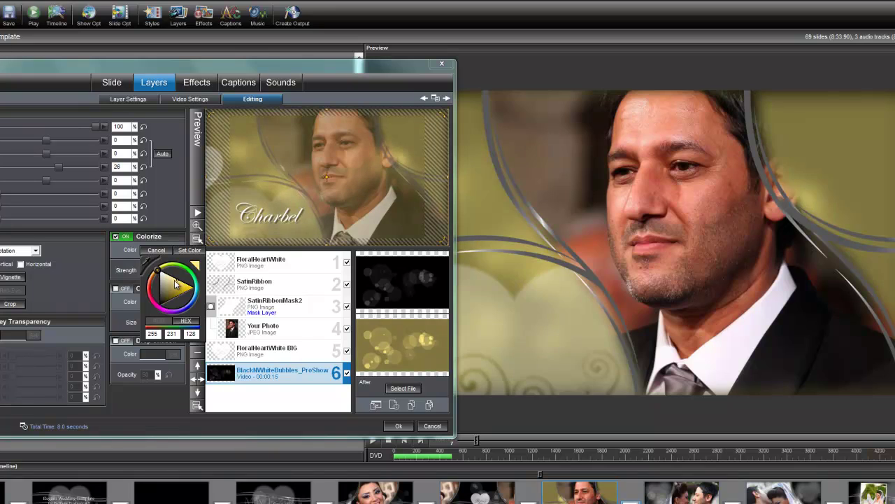
{"action": "left_click", "coordinate": [180, 287]}
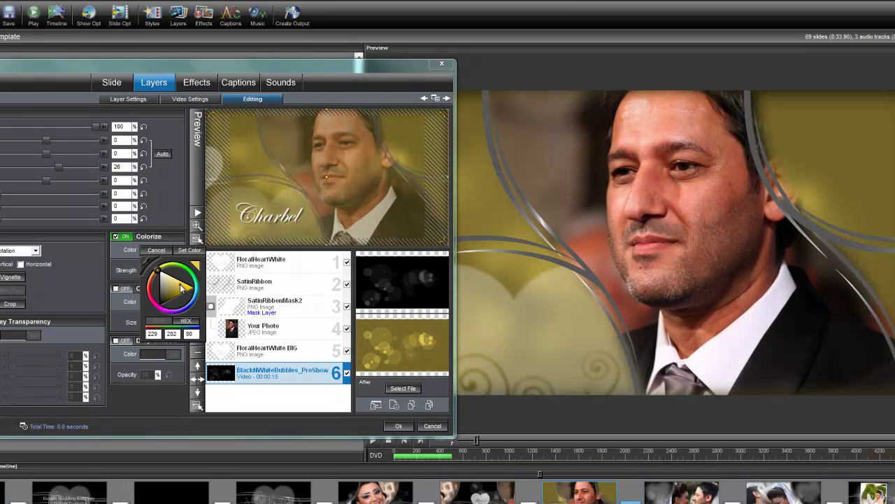
{"action": "left_click", "coordinate": [189, 250]}
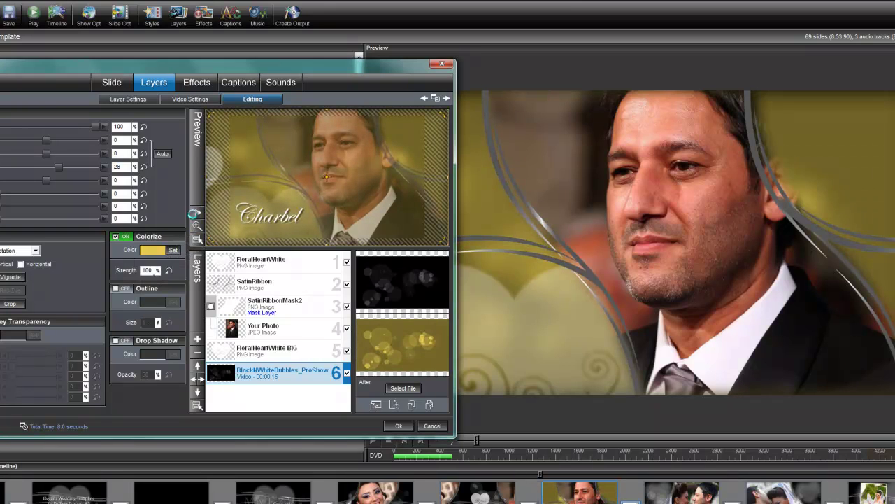
{"action": "left_click", "coordinate": [197, 212]}
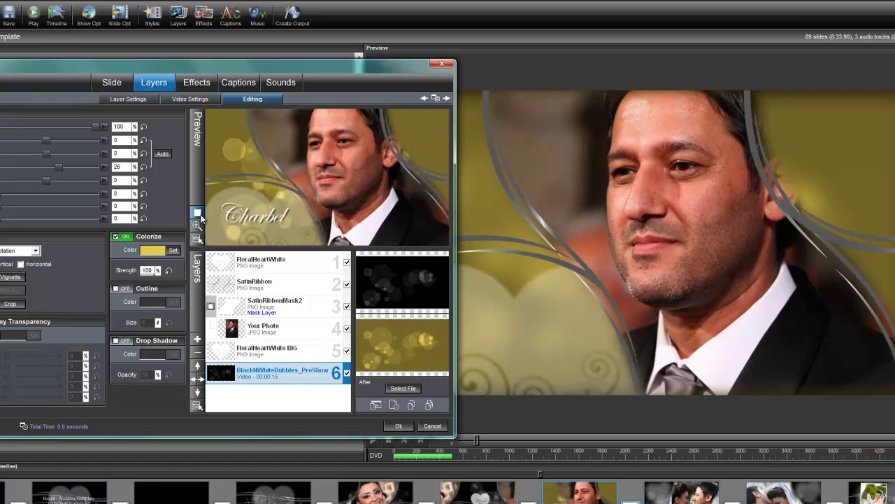
{"action": "left_click", "coordinate": [198, 213]}
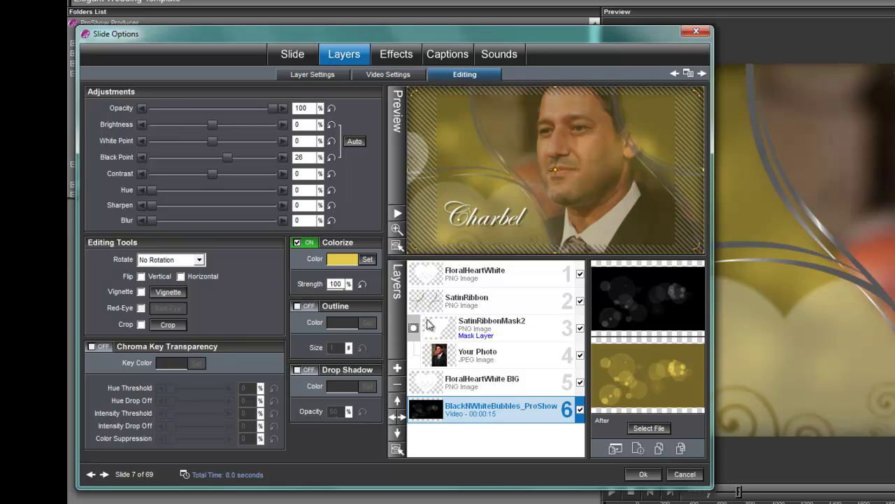
- Apply gold (229,202,80) to slide 7, check slide 8's bubbles layer, then reopen slide 7's layers
{"action": "left_click", "coordinate": [367, 261]}
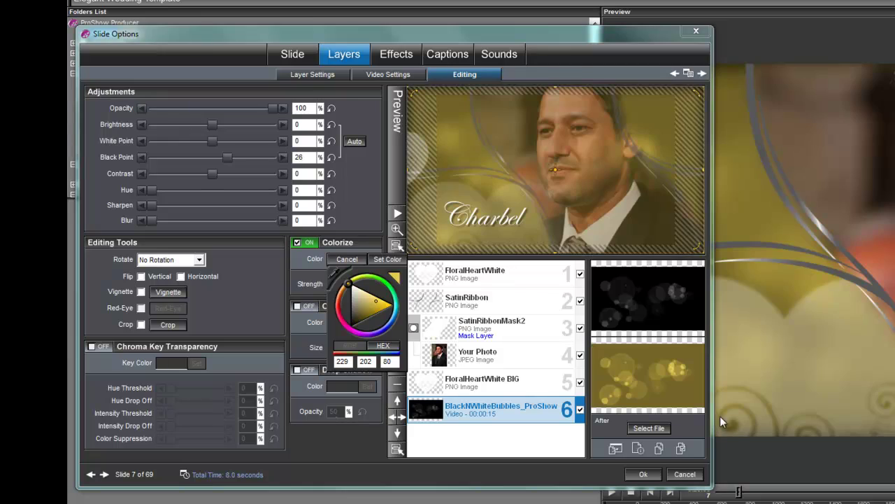
{"action": "left_click", "coordinate": [638, 474]}
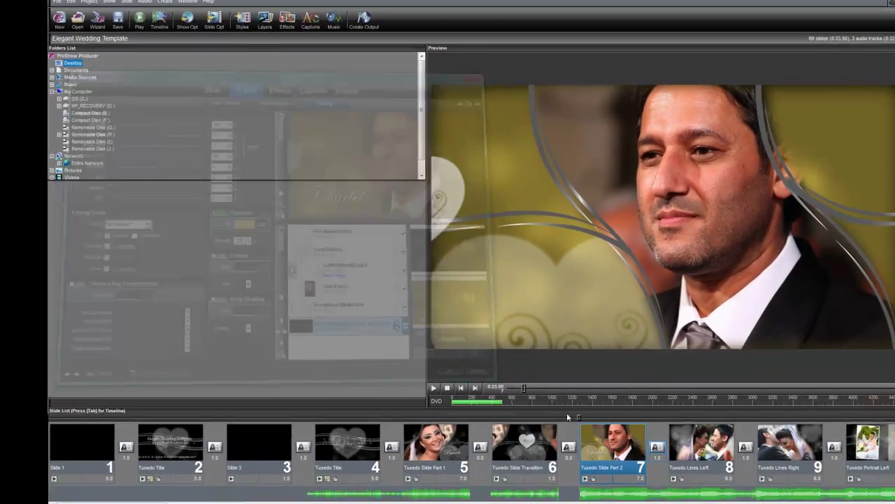
{"action": "double_click", "coordinate": [701, 442]}
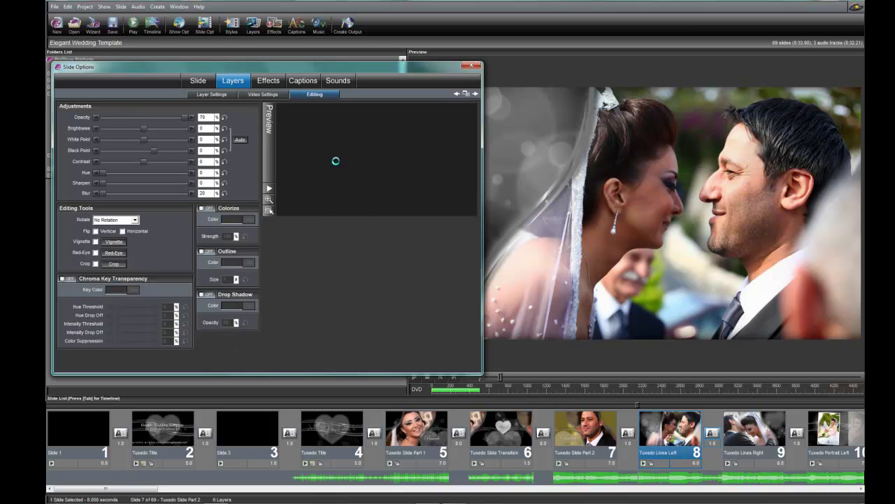
{"action": "left_click", "coordinate": [338, 320]}
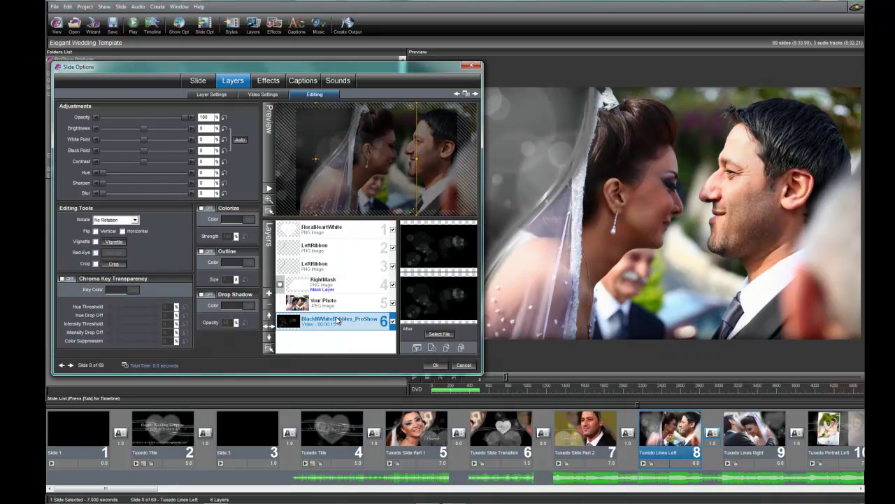
{"action": "left_click", "coordinate": [433, 365]}
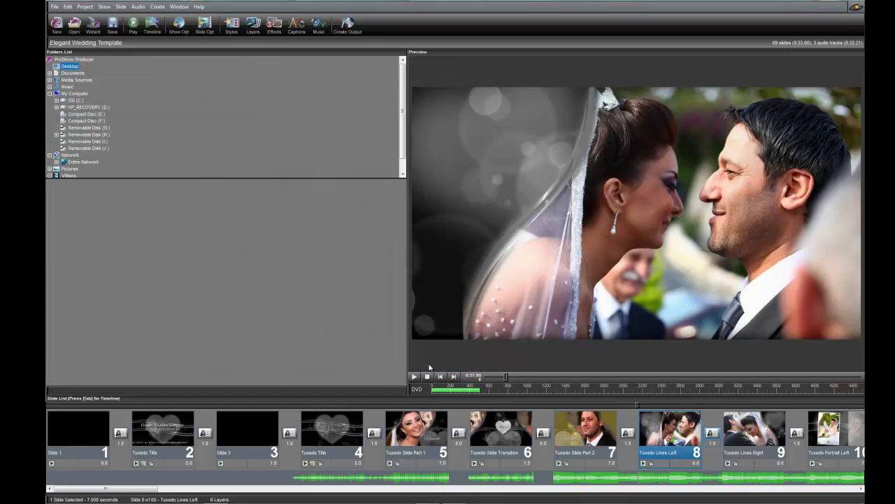
{"action": "double_click", "coordinate": [565, 426]}
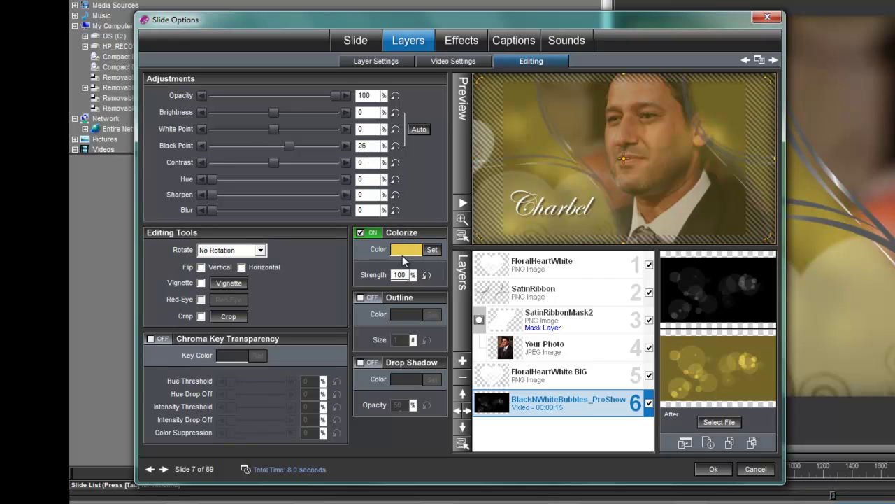
- Choose 'Copy Black point to other layers' for the bubbles layer's Black Point value
{"action": "right_click", "coordinate": [372, 150]}
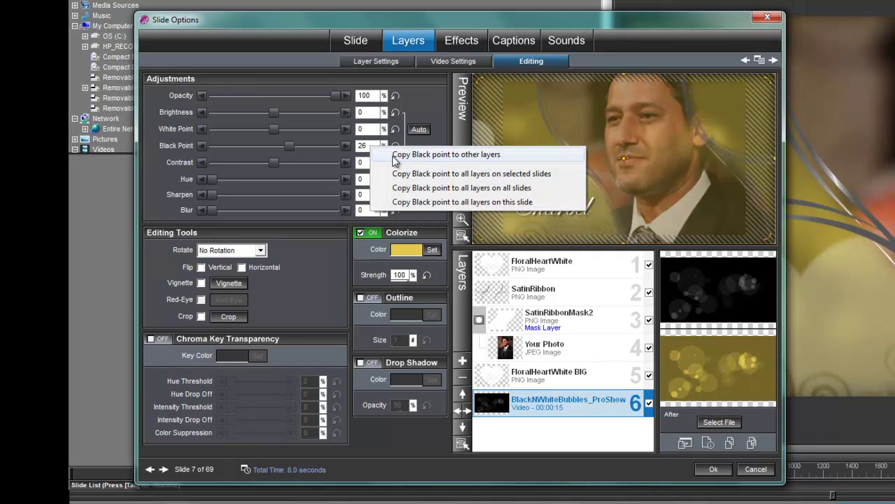
{"action": "left_click", "coordinate": [505, 155]}
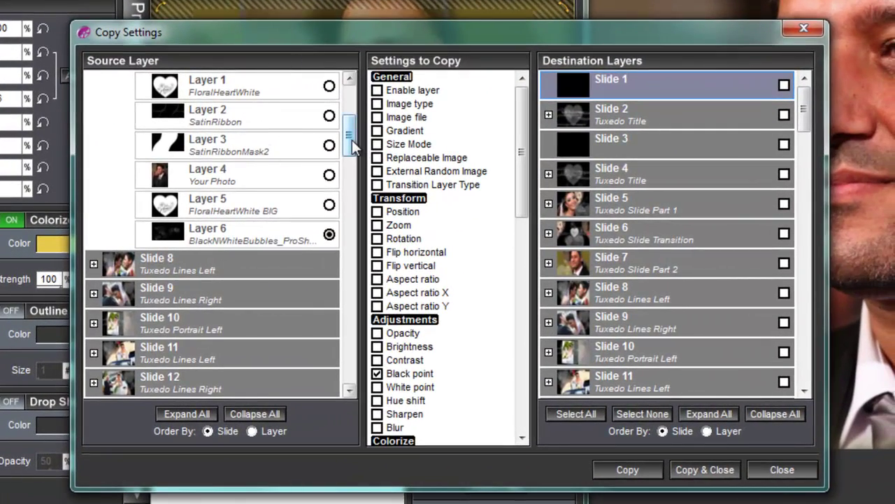
{"action": "scroll", "coordinate": [351, 133], "scroll_direction": "up", "scroll_amount": 3}
{"action": "scroll", "coordinate": [351, 124], "scroll_direction": "down", "scroll_amount": 3}
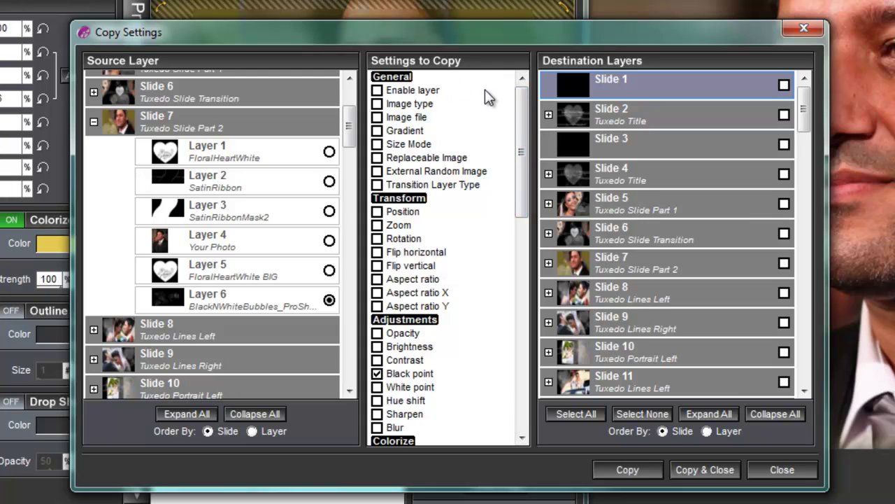
{"action": "scroll", "coordinate": [526, 132], "scroll_direction": "down", "scroll_amount": 2}
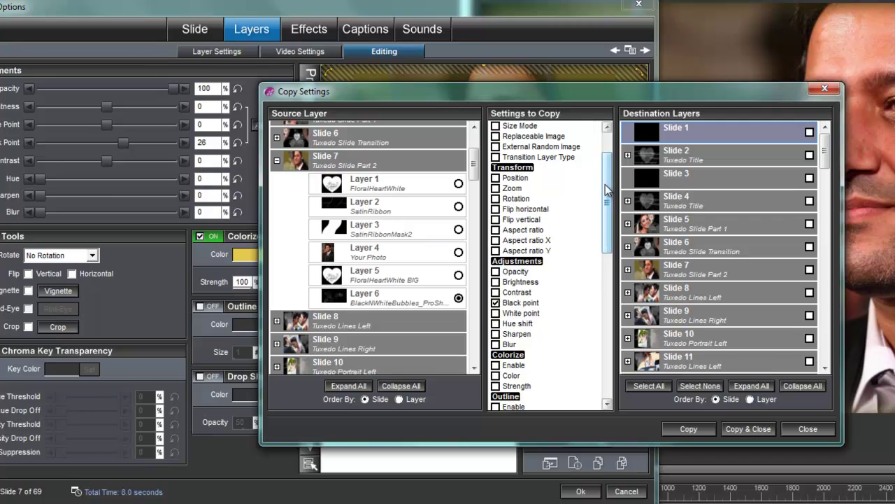
- Tick Colorize Color alongside Enable in Settings to Copy and move the dialog aside
{"action": "scroll", "coordinate": [610, 198], "scroll_direction": "down", "scroll_amount": 1}
{"action": "scroll", "coordinate": [609, 198], "scroll_direction": "down", "scroll_amount": 1}
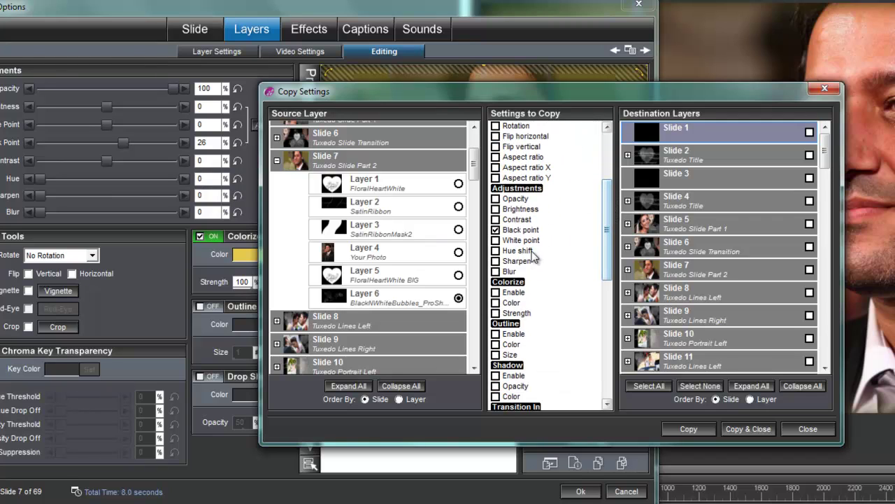
{"action": "left_click", "coordinate": [496, 303]}
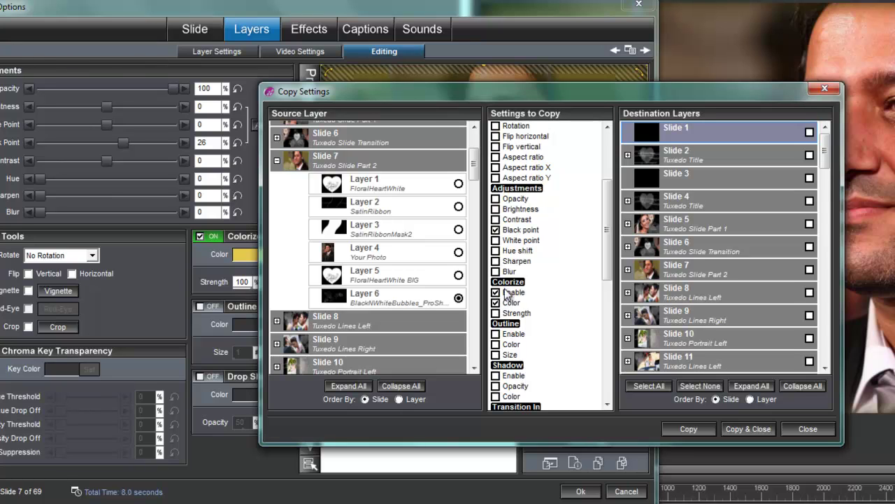
{"action": "left_click_drag", "start_coordinate": [512, 97], "coordinate": [596, 83]}
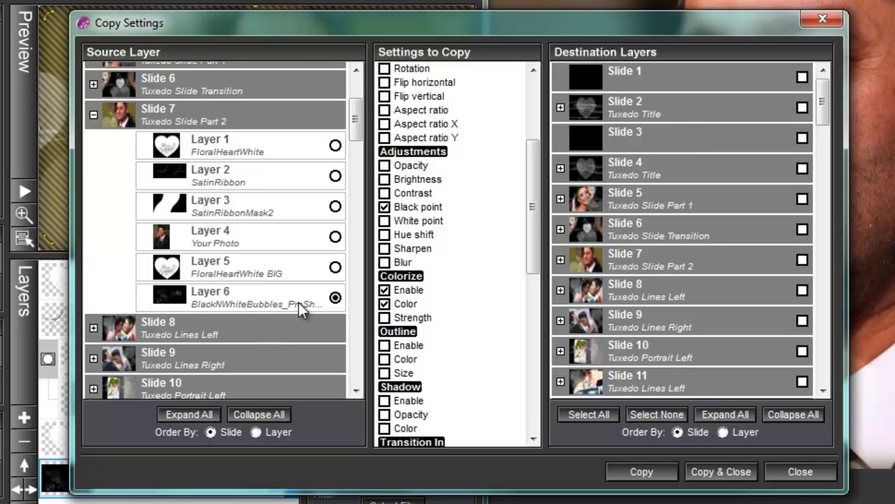
- Mark the bubbles layers on slides 2, 4, 5 and 6 as copy destinations
{"action": "left_click", "coordinate": [560, 108]}
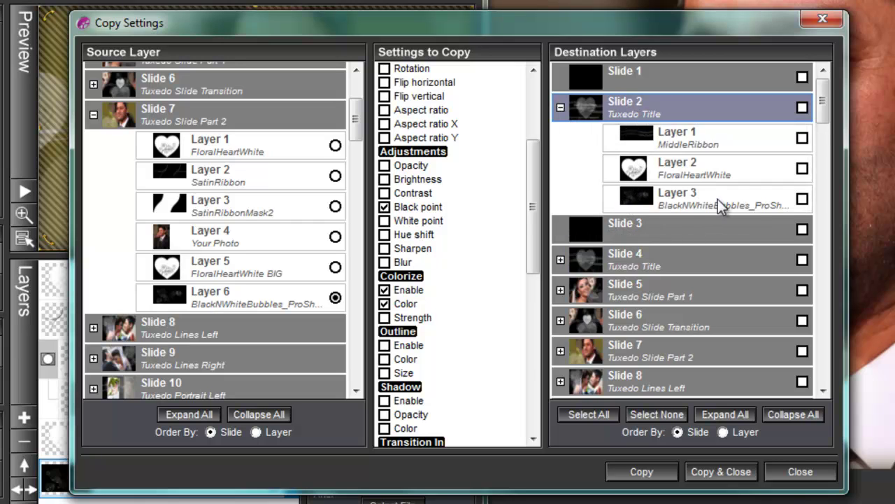
{"action": "left_click", "coordinate": [801, 200]}
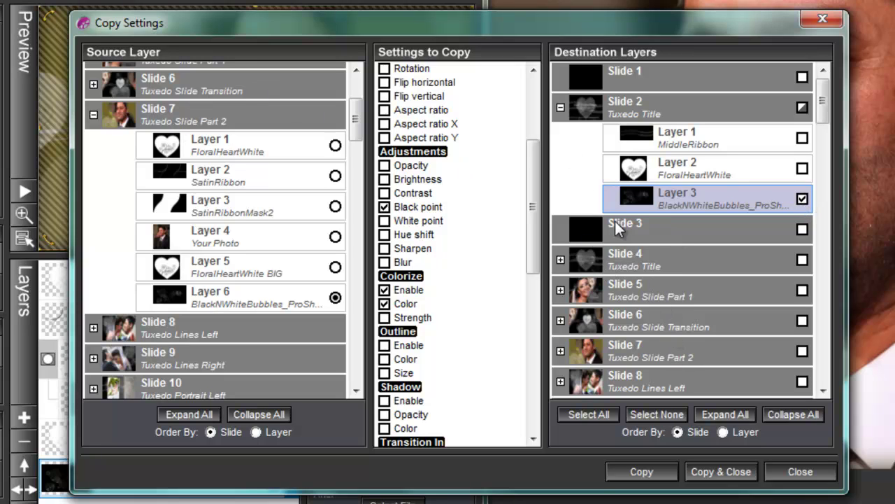
{"action": "left_click", "coordinate": [562, 259]}
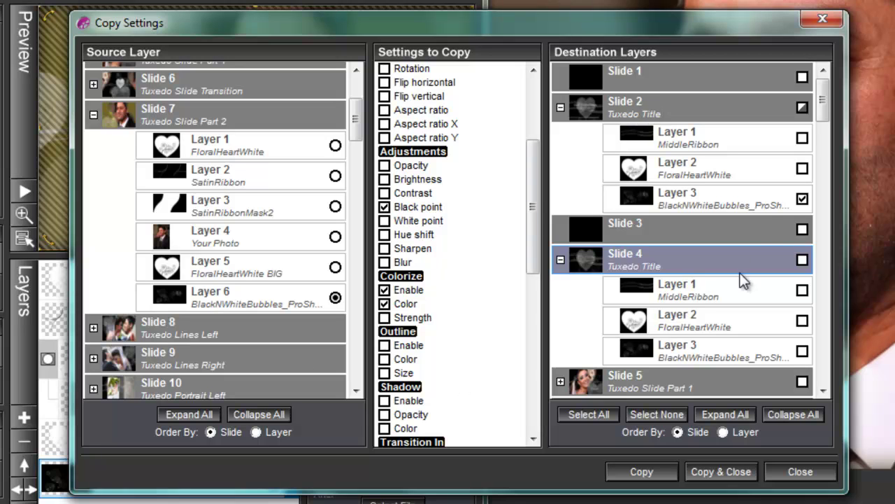
{"action": "left_click_drag", "start_coordinate": [822, 115], "coordinate": [828, 129]}
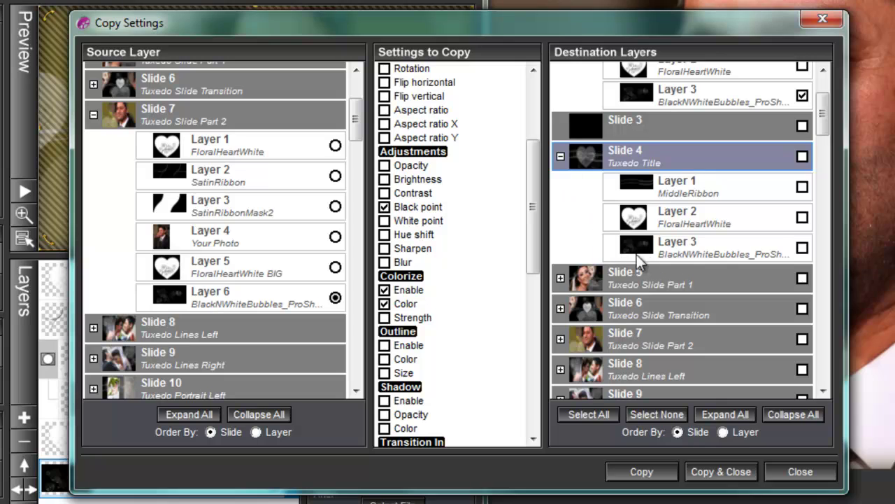
{"action": "left_click", "coordinate": [802, 248]}
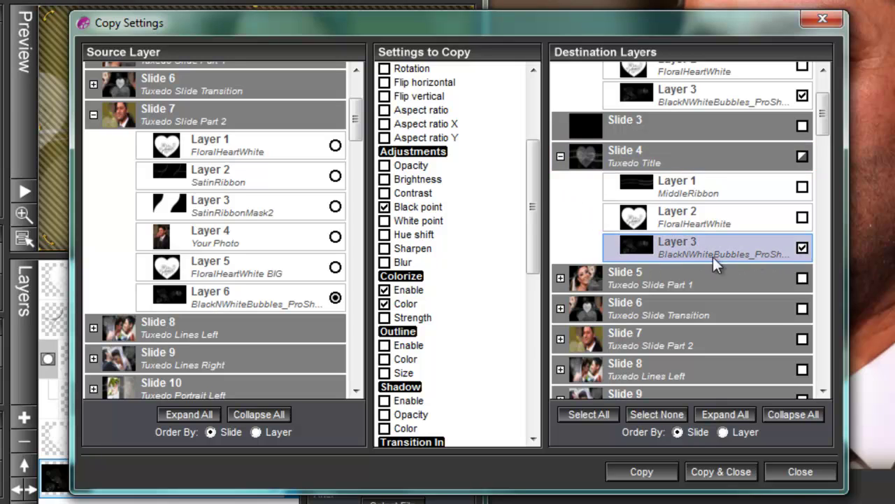
{"action": "left_click", "coordinate": [560, 277]}
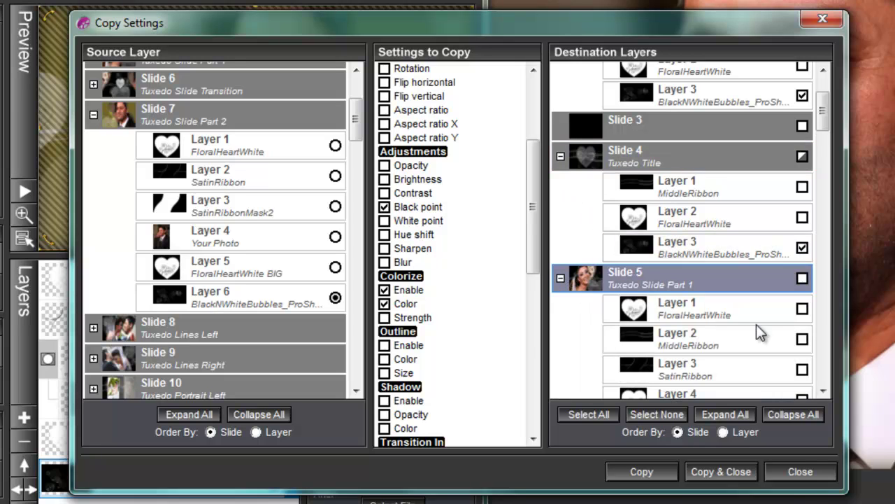
{"action": "left_click", "coordinate": [824, 130]}
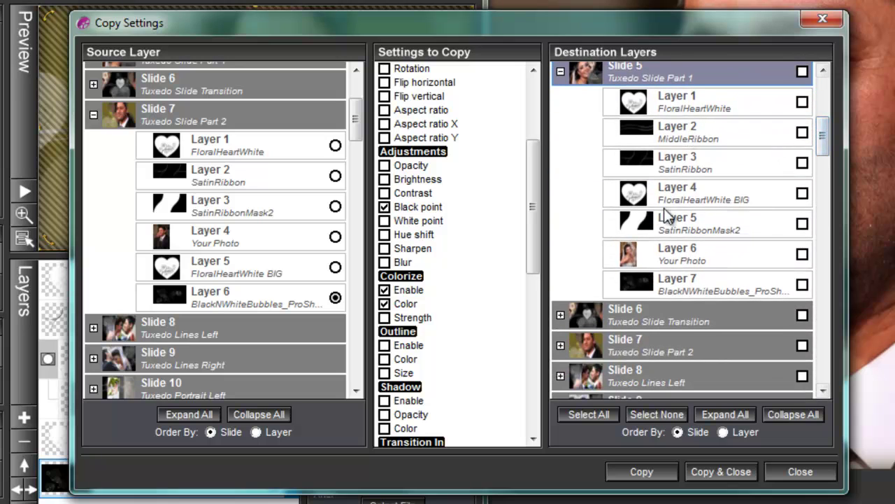
{"action": "left_click", "coordinate": [801, 285]}
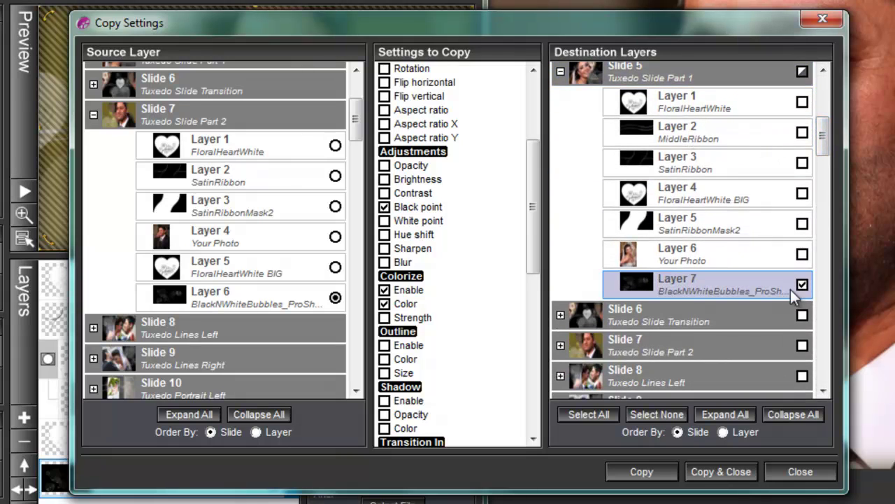
{"action": "left_click", "coordinate": [566, 314]}
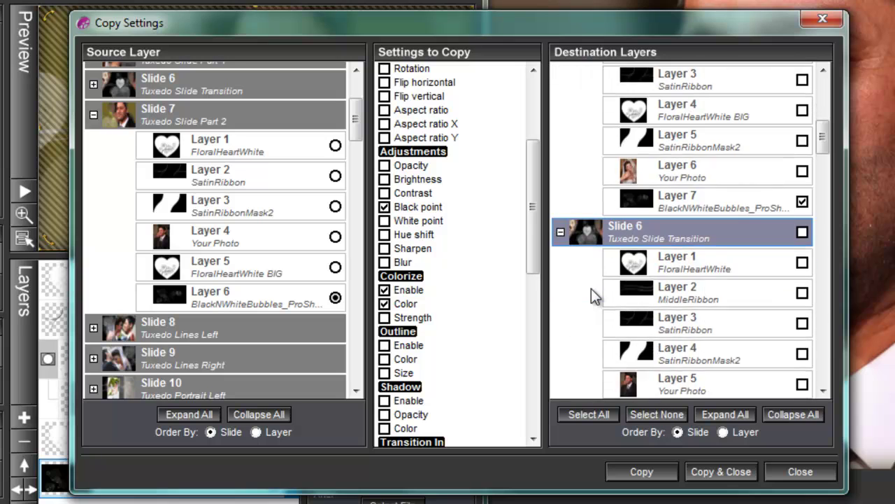
{"action": "scroll", "coordinate": [591, 288], "scroll_direction": "down", "scroll_amount": 5}
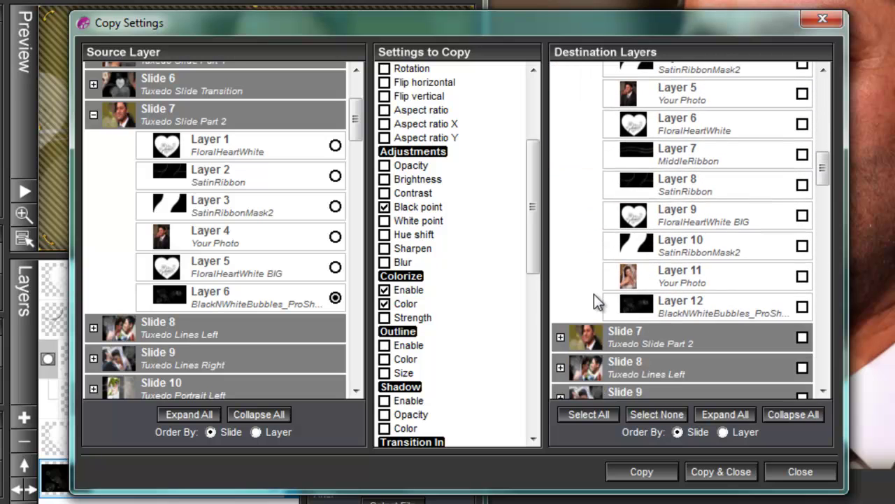
{"action": "left_click", "coordinate": [802, 305]}
- Mark the bubbles layers on slides 8, 9, 10 and 11 as destinations too
{"action": "scroll", "coordinate": [749, 276], "scroll_direction": "down", "scroll_amount": 1}
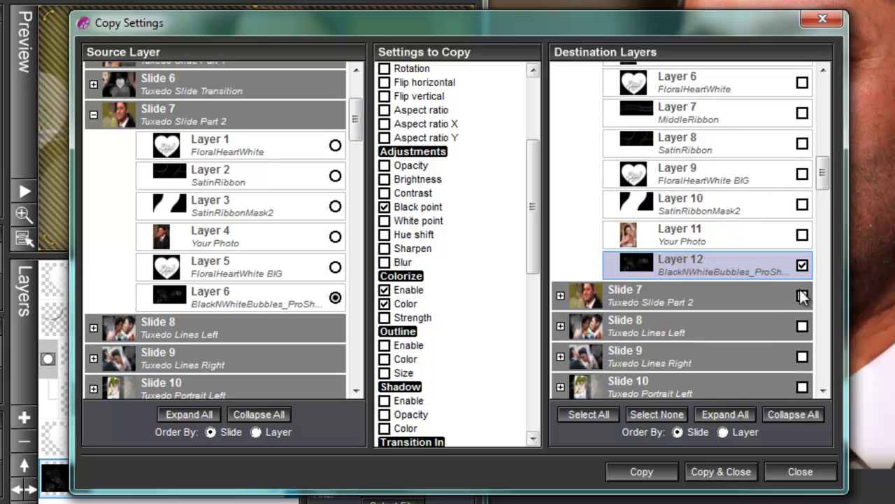
{"action": "scroll", "coordinate": [741, 284], "scroll_direction": "down", "scroll_amount": 3}
{"action": "left_click", "coordinate": [561, 201]}
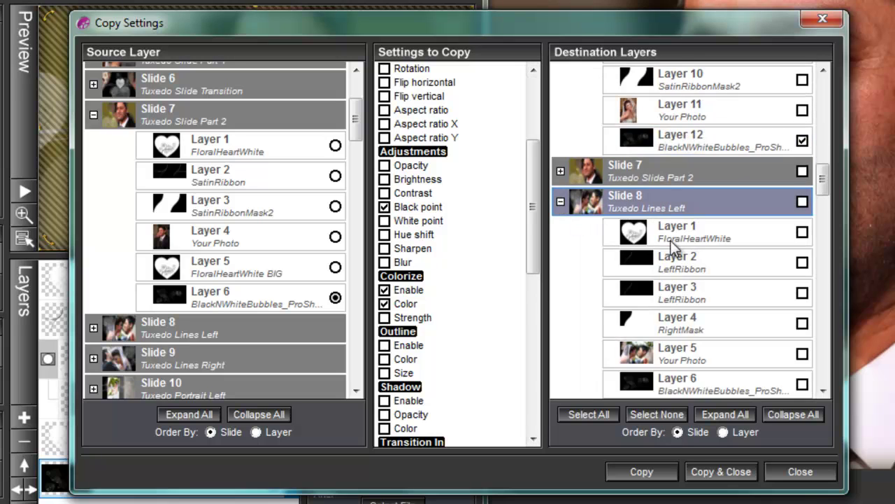
{"action": "scroll", "coordinate": [749, 266], "scroll_direction": "down", "scroll_amount": 2}
{"action": "left_click", "coordinate": [802, 302]}
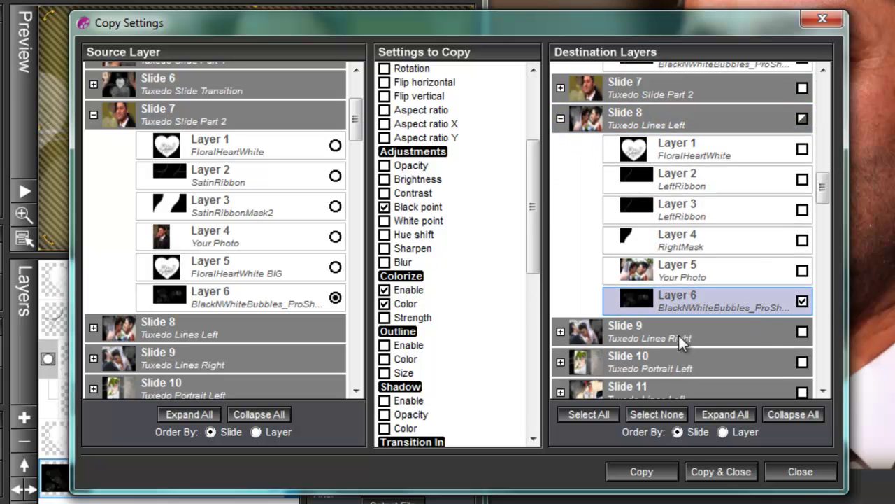
{"action": "left_click", "coordinate": [561, 331]}
{"action": "left_click", "coordinate": [802, 265]}
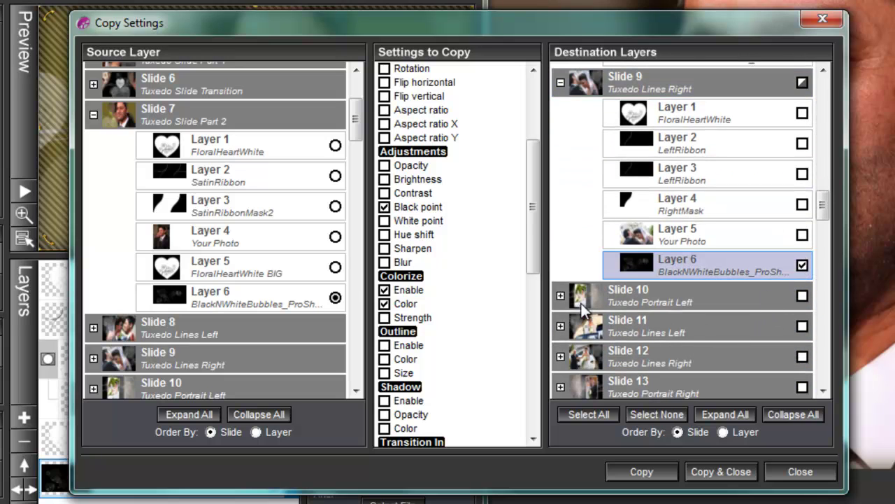
{"action": "left_click", "coordinate": [560, 295]}
{"action": "scroll", "coordinate": [600, 305], "scroll_direction": "down", "scroll_amount": 5}
{"action": "scroll", "coordinate": [602, 305], "scroll_direction": "down", "scroll_amount": 3}
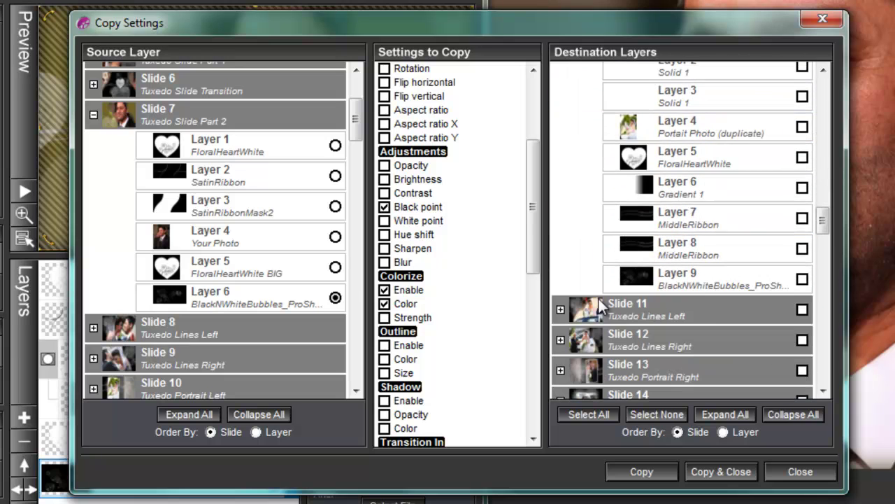
{"action": "left_click", "coordinate": [802, 279]}
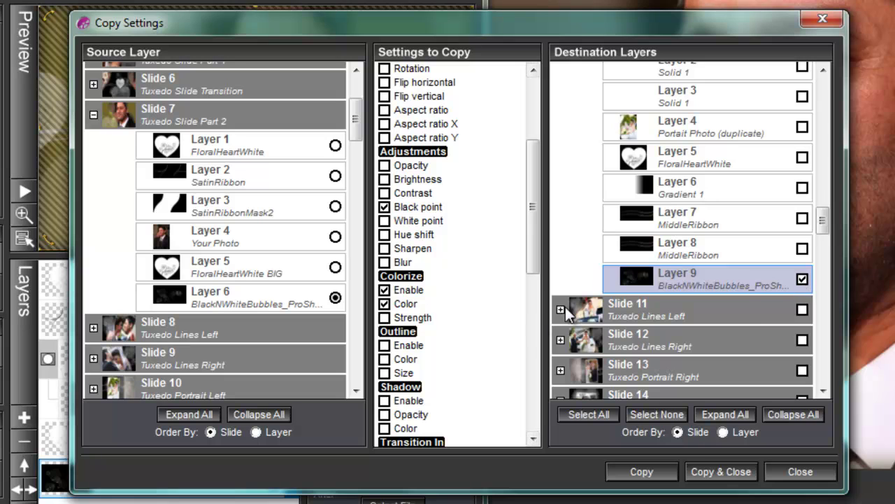
{"action": "left_click", "coordinate": [560, 308]}
{"action": "scroll", "coordinate": [571, 308], "scroll_direction": "down", "scroll_amount": 3}
{"action": "scroll", "coordinate": [571, 306], "scroll_direction": "down", "scroll_amount": 1}
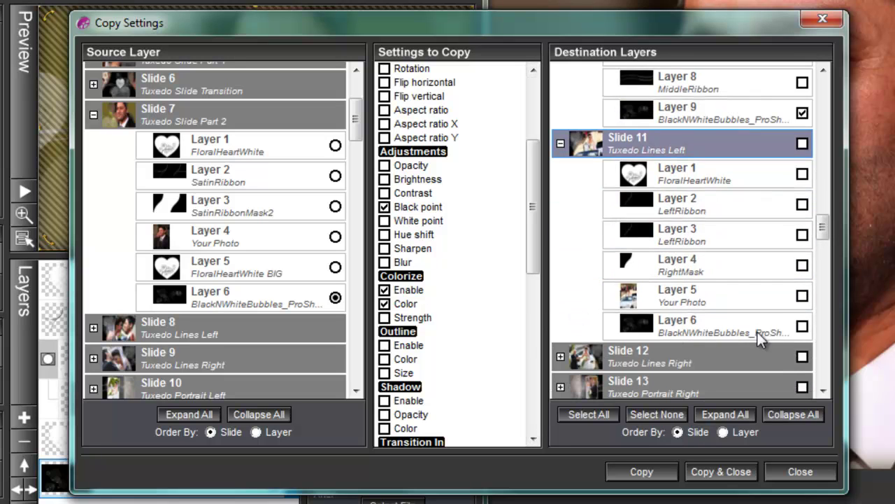
{"action": "left_click", "coordinate": [802, 326]}
- Add the bubbles layers of slides 12–15, then Copy & Close
{"action": "scroll", "coordinate": [653, 314], "scroll_direction": "down", "scroll_amount": 3}
{"action": "left_click", "coordinate": [560, 231]}
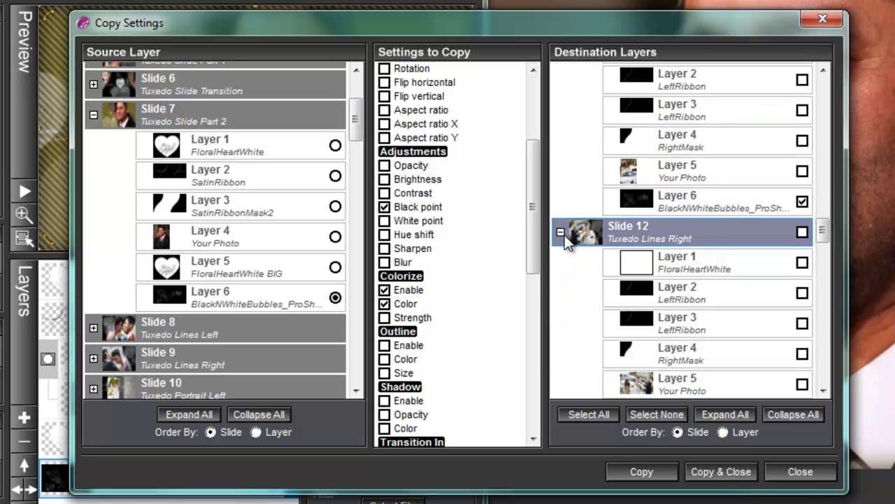
{"action": "scroll", "coordinate": [796, 369], "scroll_direction": "down", "scroll_amount": 2}
{"action": "left_click", "coordinate": [802, 332]}
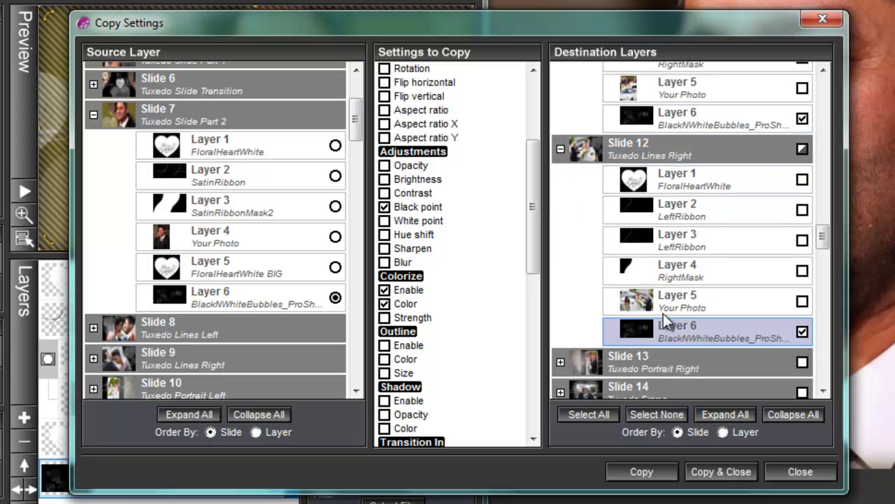
{"action": "scroll", "coordinate": [663, 313], "scroll_direction": "down", "scroll_amount": 2}
{"action": "left_click", "coordinate": [560, 274]}
{"action": "scroll", "coordinate": [658, 328], "scroll_direction": "down", "scroll_amount": 4}
{"action": "scroll", "coordinate": [686, 333], "scroll_direction": "down", "scroll_amount": 3}
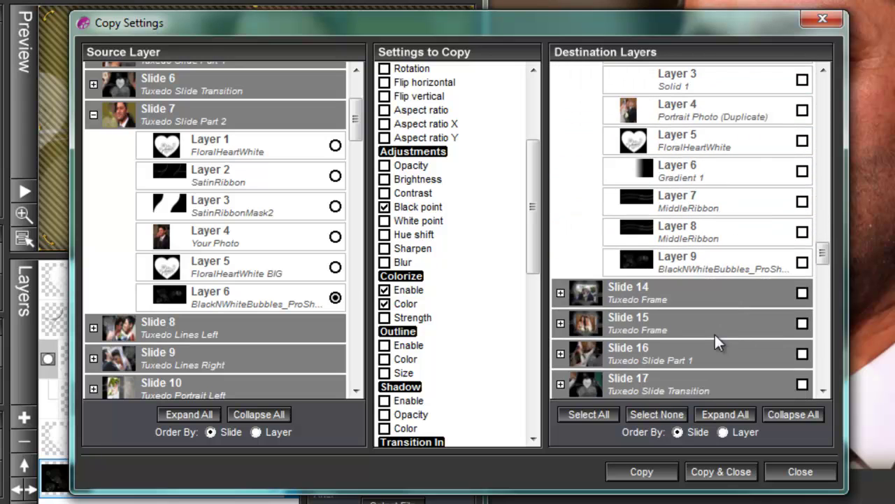
{"action": "left_click", "coordinate": [802, 262]}
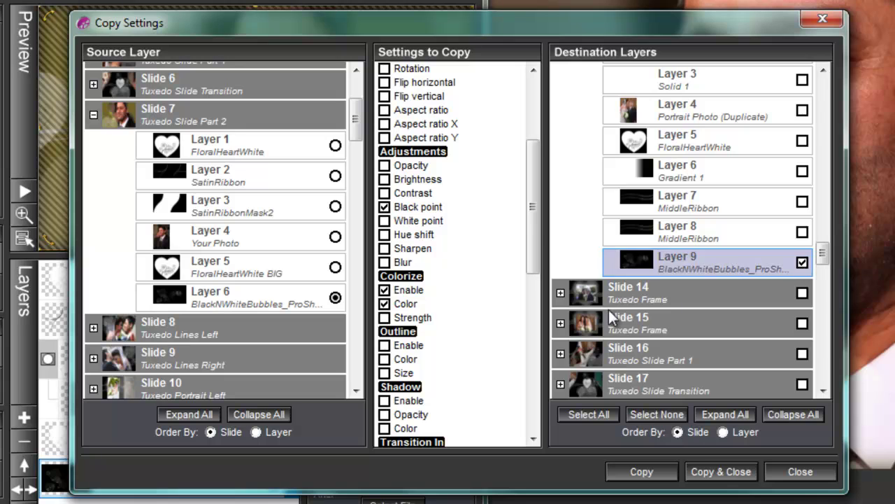
{"action": "left_click", "coordinate": [560, 293]}
{"action": "scroll", "coordinate": [651, 314], "scroll_direction": "down", "scroll_amount": 5}
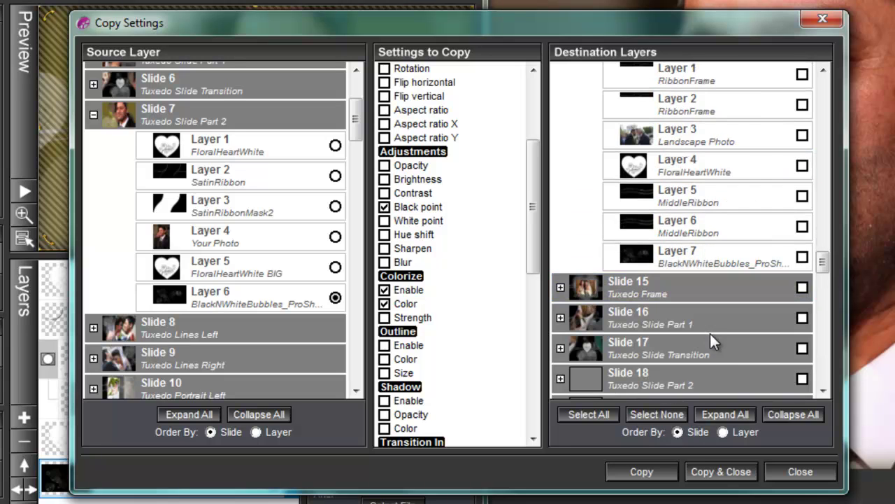
{"action": "left_click", "coordinate": [801, 258]}
{"action": "left_click", "coordinate": [560, 287]}
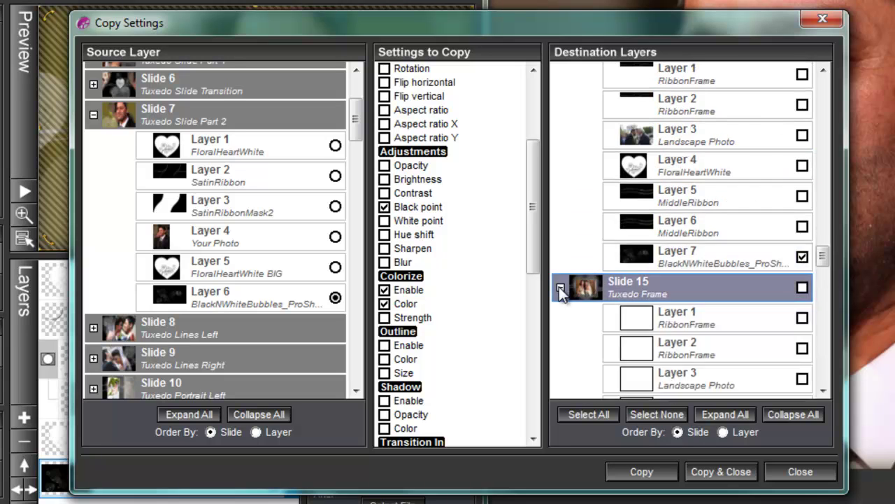
{"action": "scroll", "coordinate": [651, 328], "scroll_direction": "down", "scroll_amount": 5}
{"action": "left_click", "coordinate": [801, 274]}
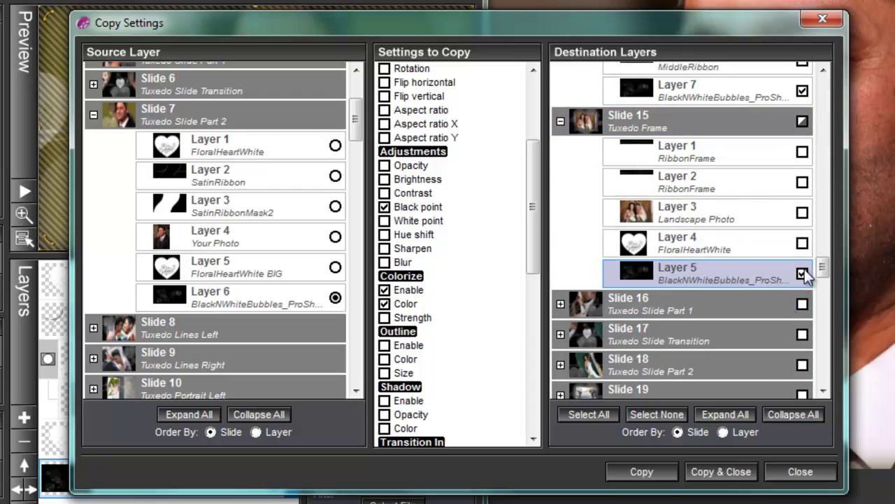
{"action": "left_click", "coordinate": [715, 471]}
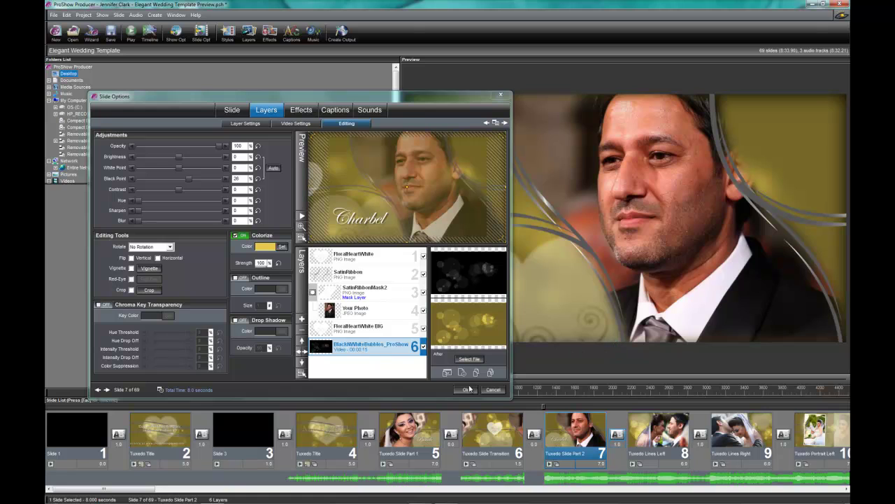
- Accept slide 7's changes with OK and bring slide 43, the Golden Ring Reflection, into the preview
{"action": "left_click", "coordinate": [466, 389]}
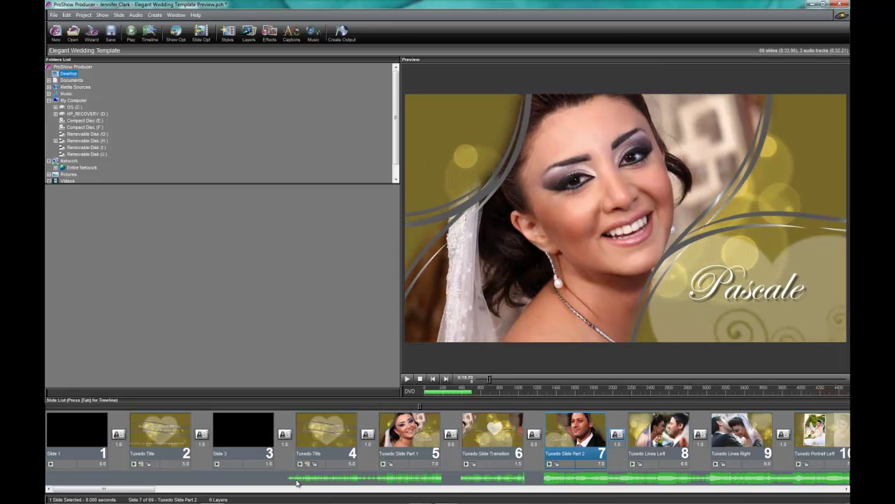
{"action": "left_click_drag", "start_coordinate": [139, 494], "coordinate": [533, 492]}
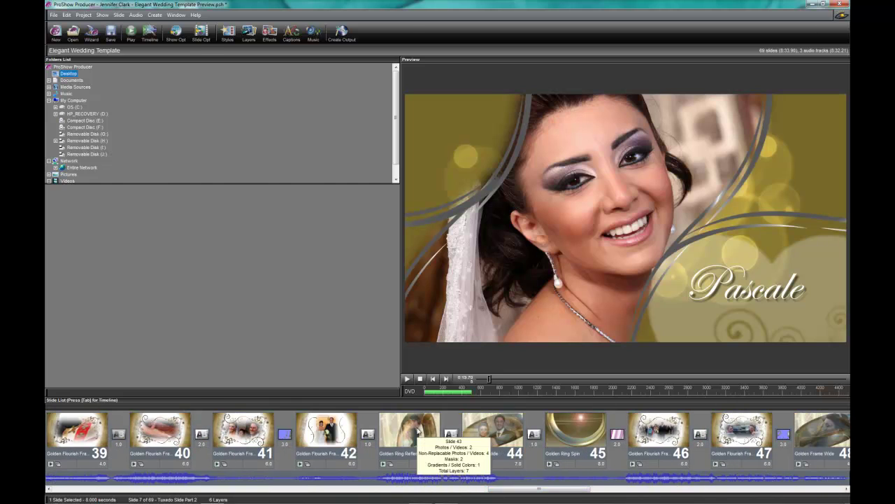
{"action": "left_click", "coordinate": [403, 413]}
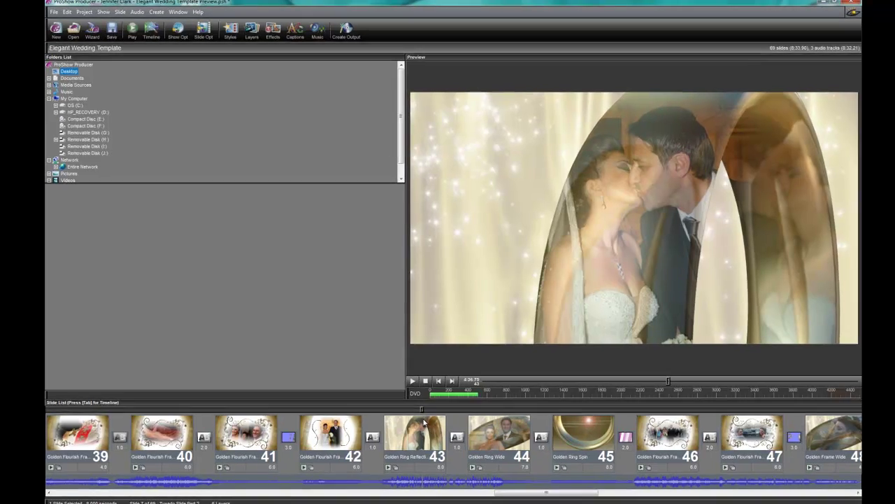
- Open slide 43's options and enable Colorize on the Ring Right layer
{"action": "double_click", "coordinate": [413, 428]}
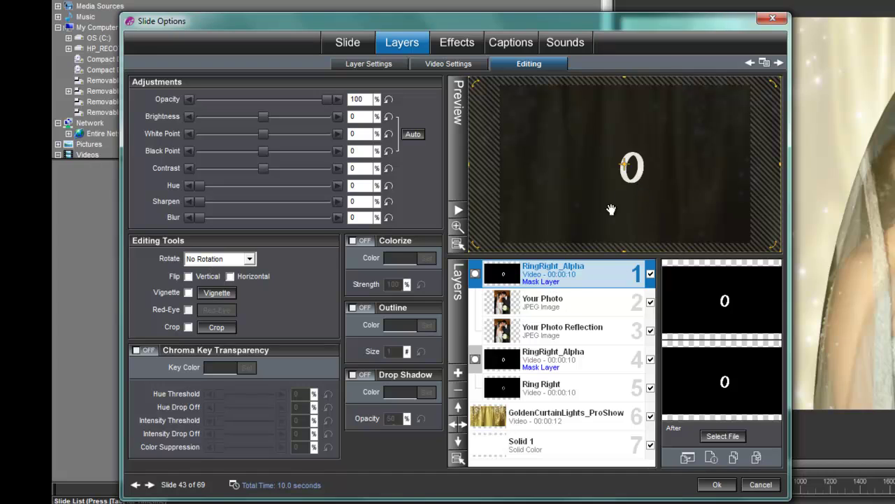
{"action": "left_click", "coordinate": [562, 386]}
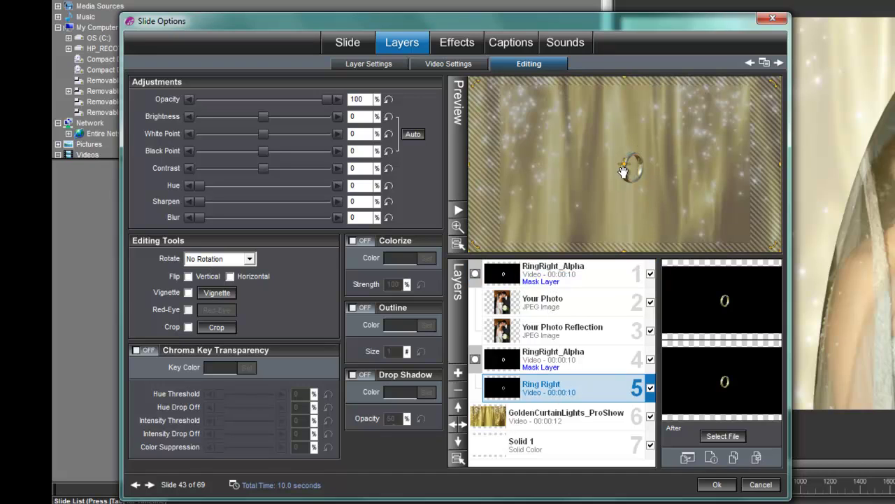
{"action": "left_click", "coordinate": [353, 240]}
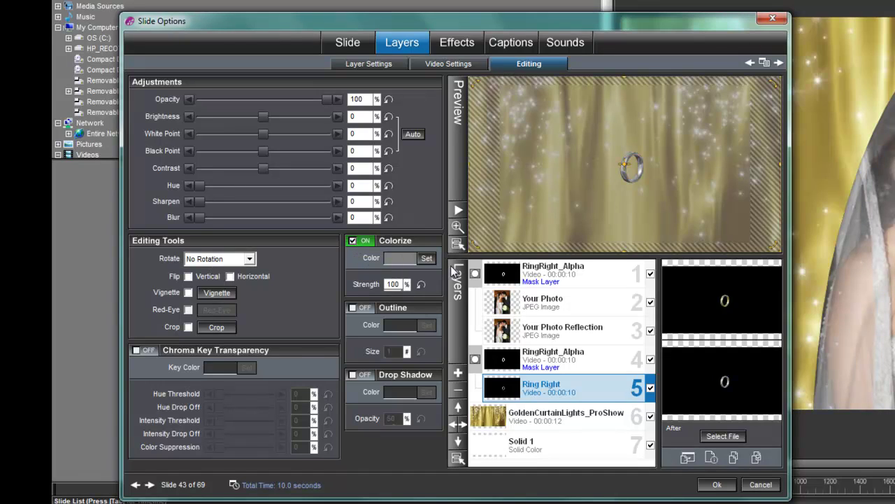
- Scrub through slide 43's effects preview, then select the GoldenCurtainLights_ProShow layer
{"action": "left_click", "coordinate": [456, 42]}
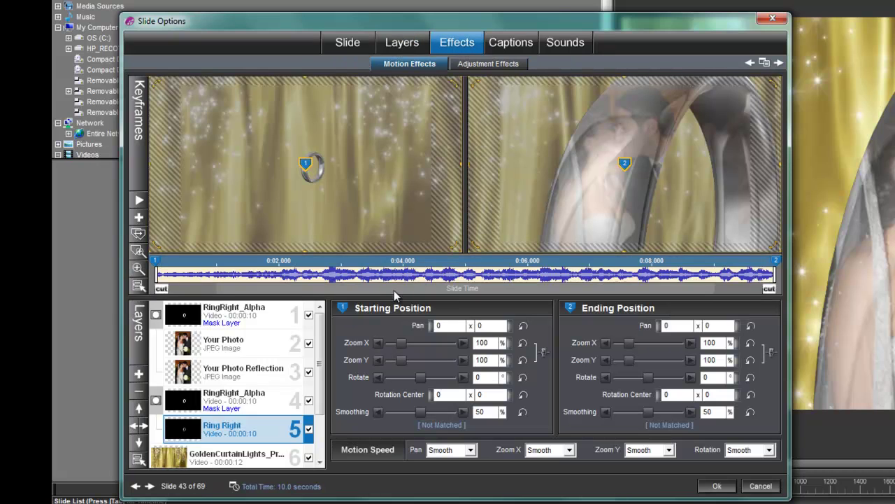
{"action": "left_click", "coordinate": [424, 289]}
{"action": "left_click_drag", "start_coordinate": [424, 292], "coordinate": [608, 293]}
{"action": "left_click", "coordinate": [416, 44]}
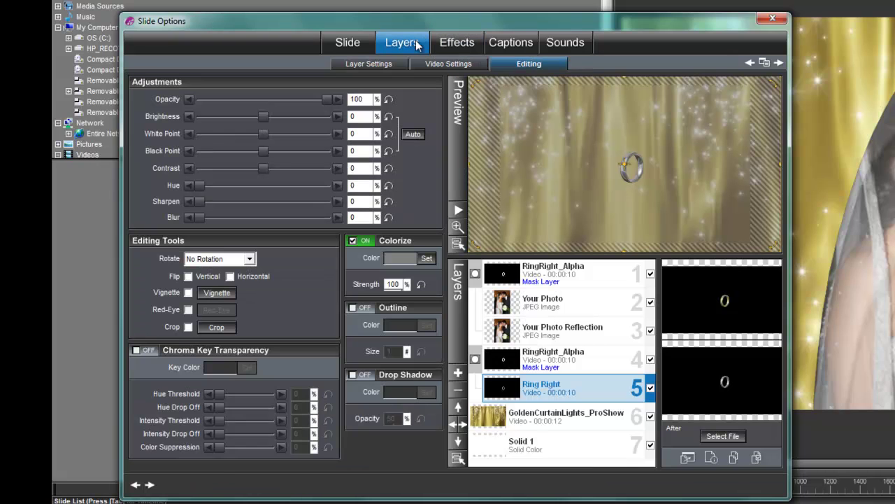
{"action": "left_click", "coordinate": [540, 419]}
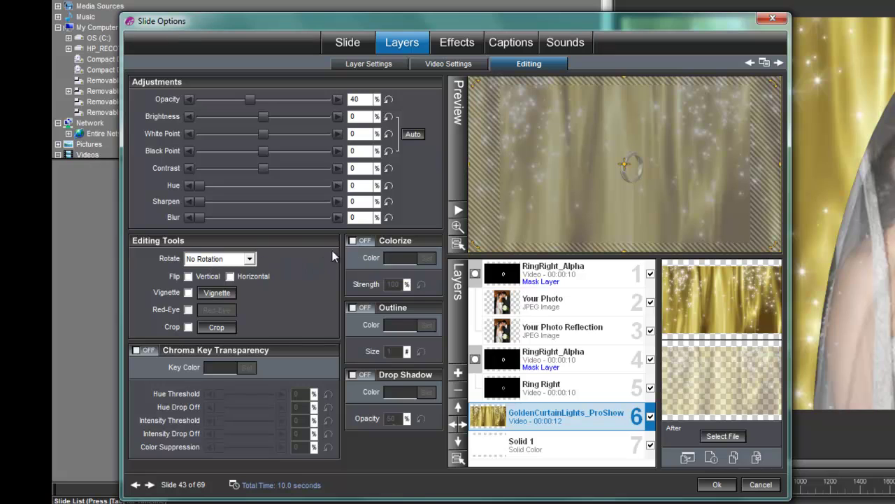
- Enable Colorize on the curtain layer and set its tint to a dark red
{"action": "left_click", "coordinate": [353, 241]}
{"action": "left_click", "coordinate": [426, 260]}
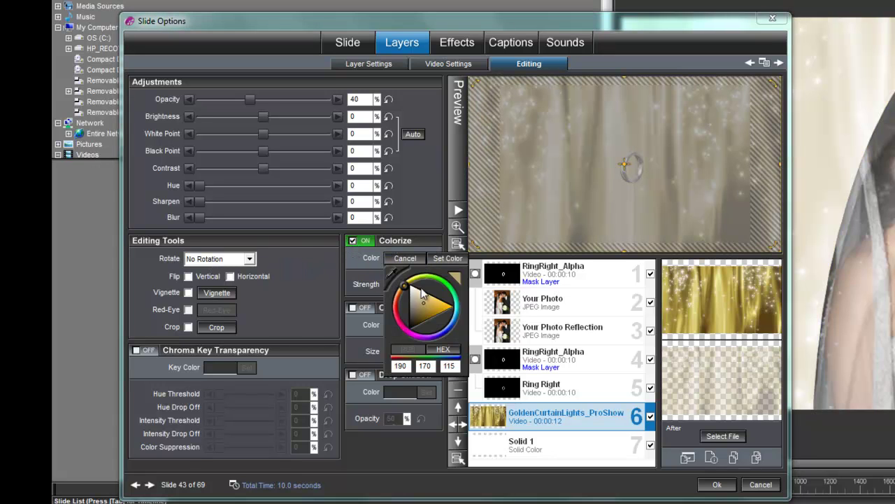
{"action": "left_click", "coordinate": [393, 318]}
{"action": "mouse_move", "coordinate": [423, 306]}
{"action": "left_mouse_down"}
{"action": "mouse_move", "coordinate": [428, 319]}
{"action": "mouse_move", "coordinate": [425, 303]}
{"action": "mouse_move", "coordinate": [397, 313]}
{"action": "mouse_move", "coordinate": [442, 308]}
{"action": "left_mouse_up"}
{"action": "left_click", "coordinate": [397, 311]}
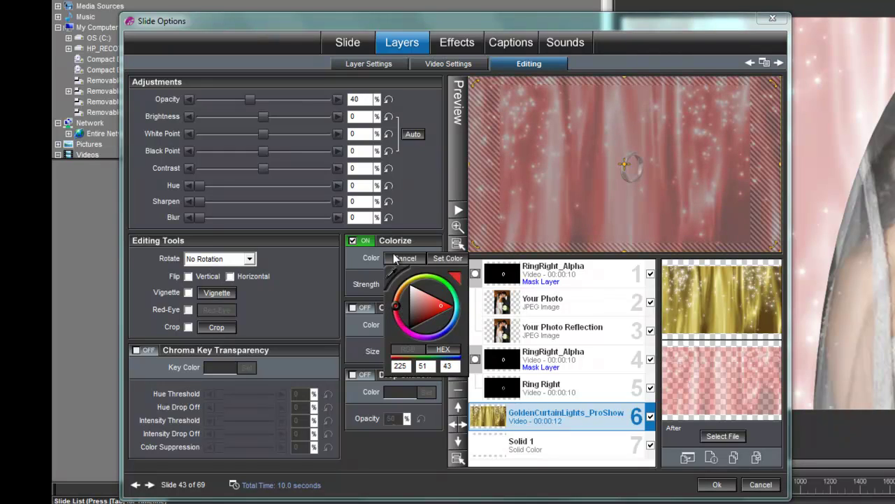
{"action": "left_click", "coordinate": [247, 107]}
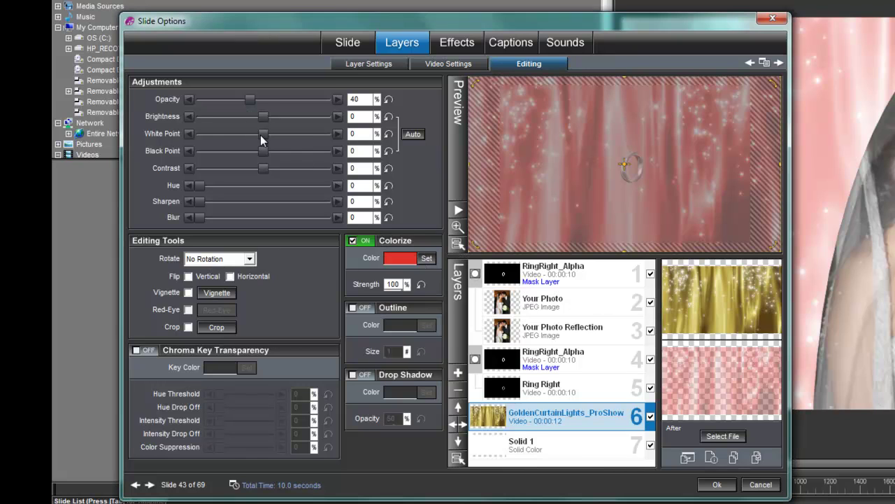
- Lower the curtain's white point to -31, raise opacity to 59%, and accept
{"action": "left_click_drag", "start_coordinate": [260, 135], "coordinate": [246, 155]}
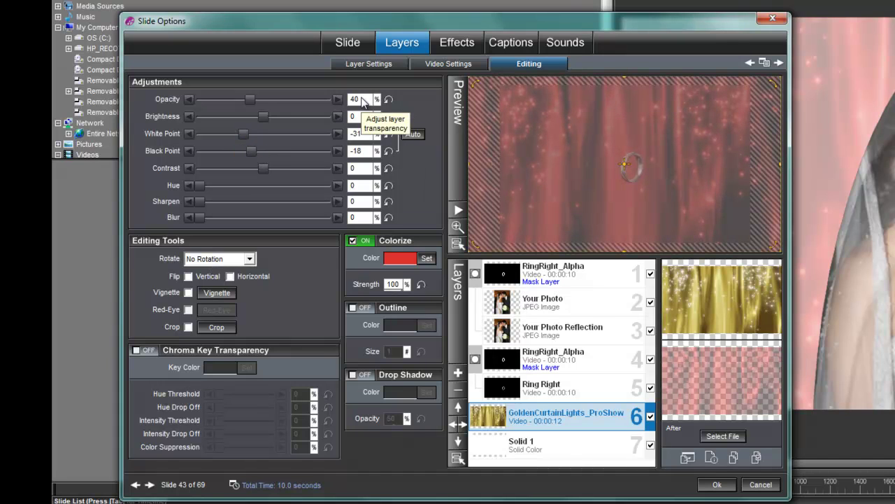
{"action": "left_click_drag", "start_coordinate": [253, 99], "coordinate": [278, 112]}
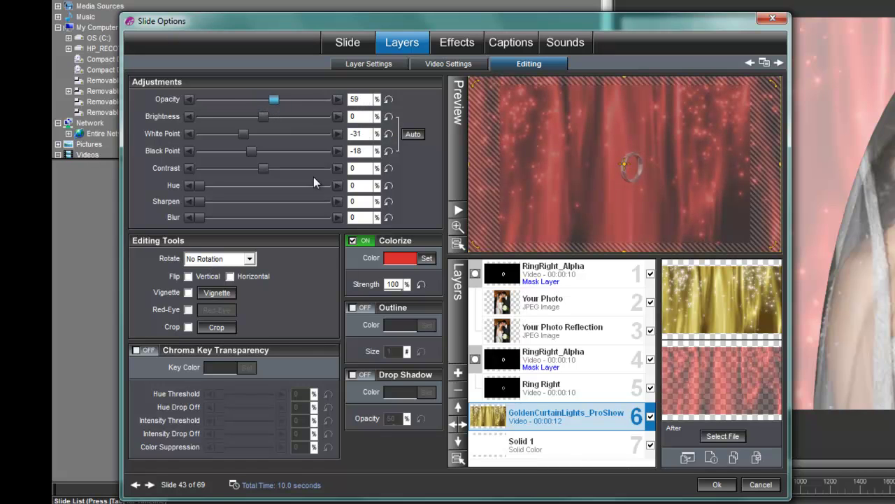
{"action": "left_click", "coordinate": [717, 484]}
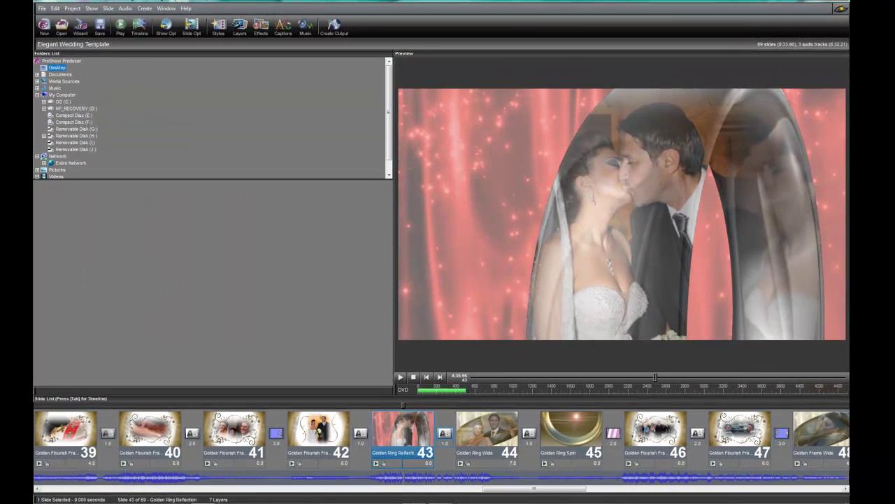
- Open slide 52's options, reposition the window, and select the Solid 1 layer below LongFlourish
{"action": "left_click_drag", "start_coordinate": [527, 497], "coordinate": [609, 495]}
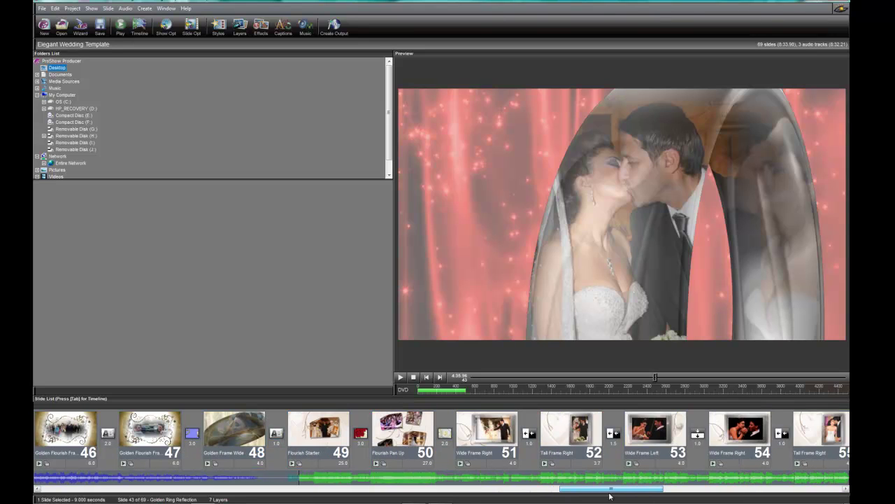
{"action": "mouse_move", "coordinate": [556, 407]}
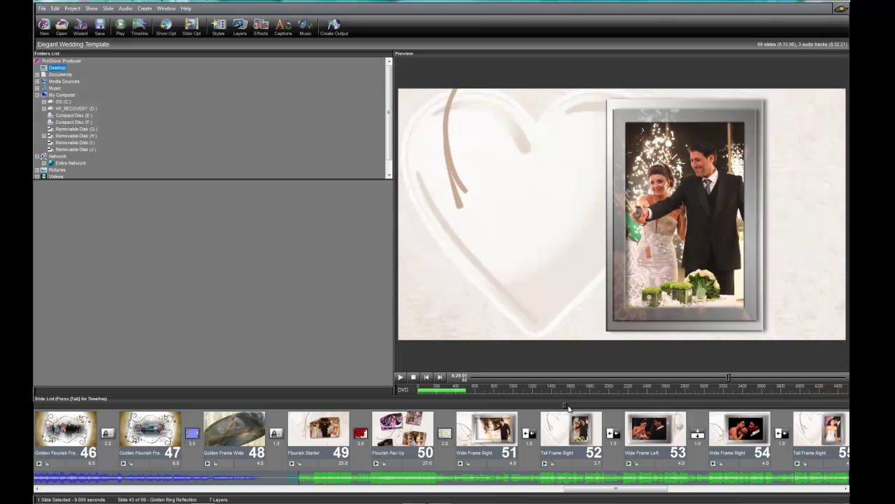
{"action": "double_click", "coordinate": [565, 426]}
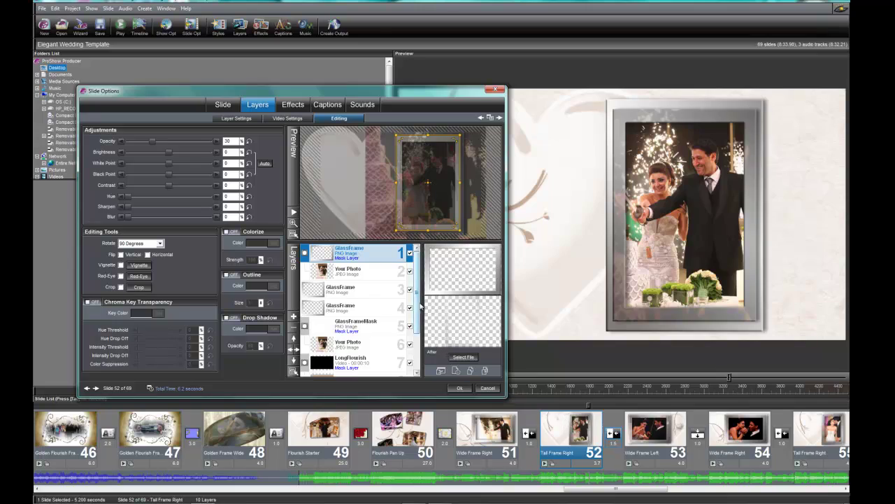
{"action": "scroll", "coordinate": [419, 307], "scroll_direction": "down", "scroll_amount": 2}
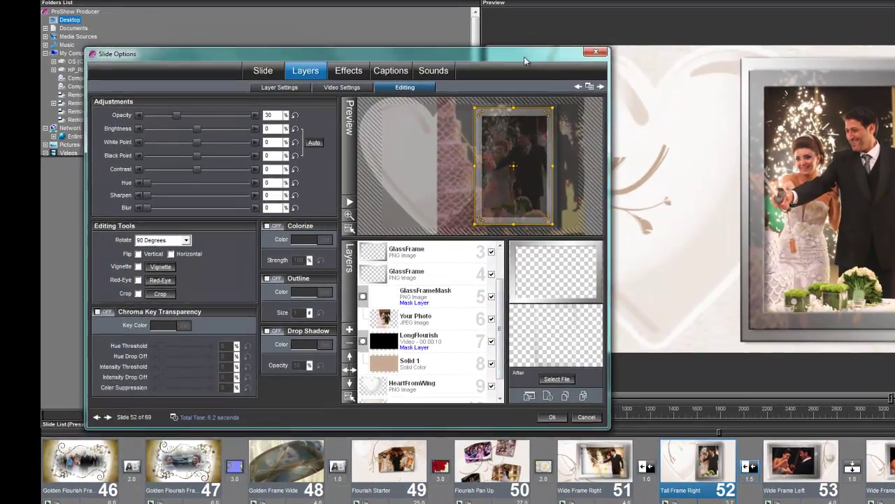
{"action": "left_click_drag", "start_coordinate": [521, 51], "coordinate": [412, 68]}
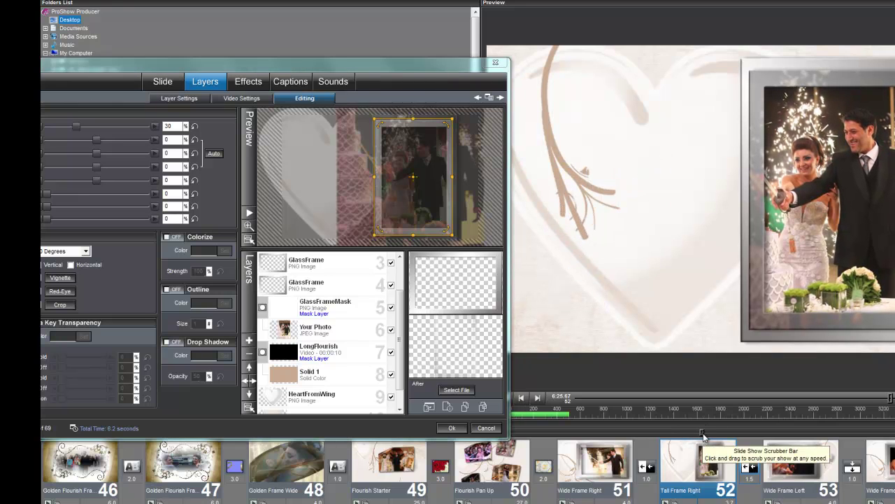
{"action": "left_click_drag", "start_coordinate": [440, 89], "coordinate": [437, 51]}
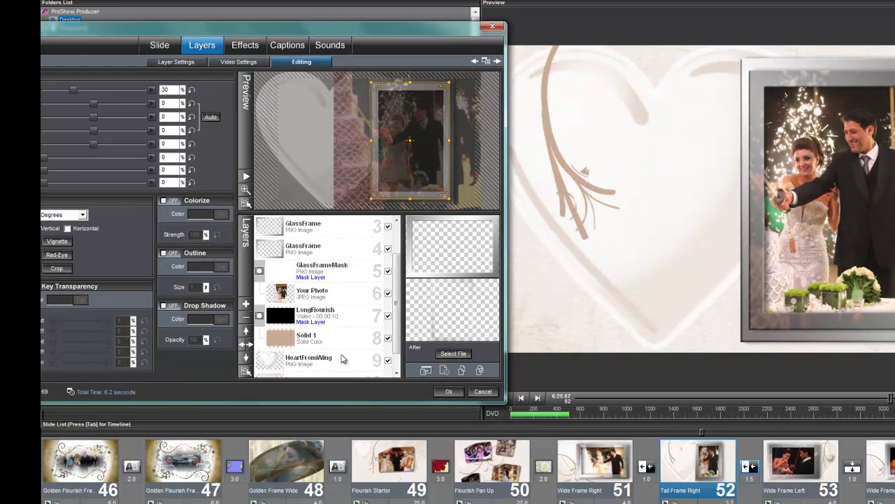
{"action": "left_click", "coordinate": [327, 315]}
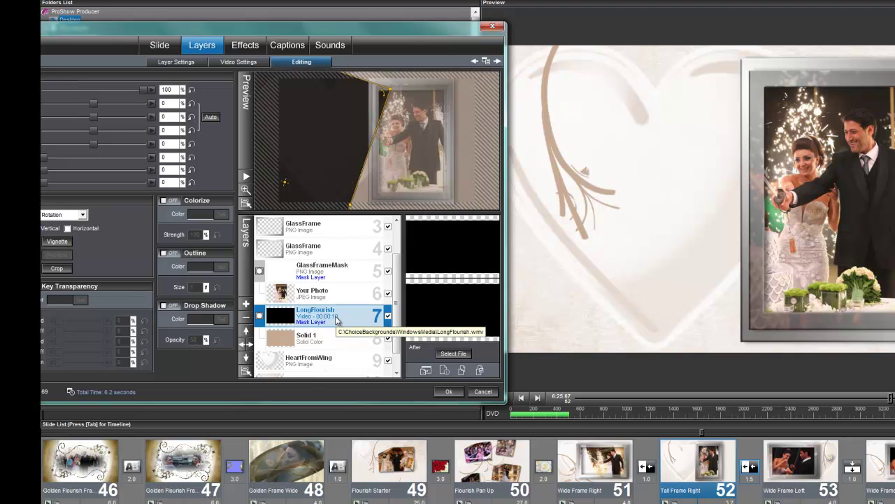
{"action": "left_click", "coordinate": [311, 343]}
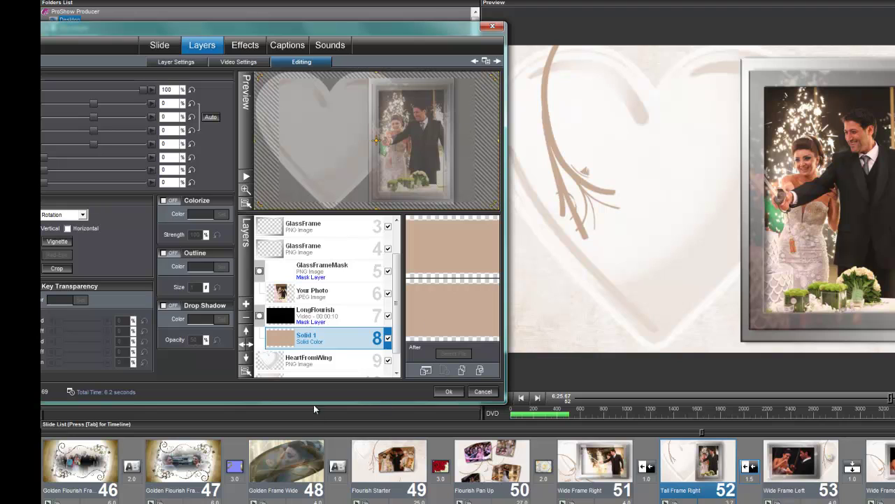
- Change the Solid 1 layer's solid colour to green (34/164/72)
{"action": "right_click", "coordinate": [328, 336]}
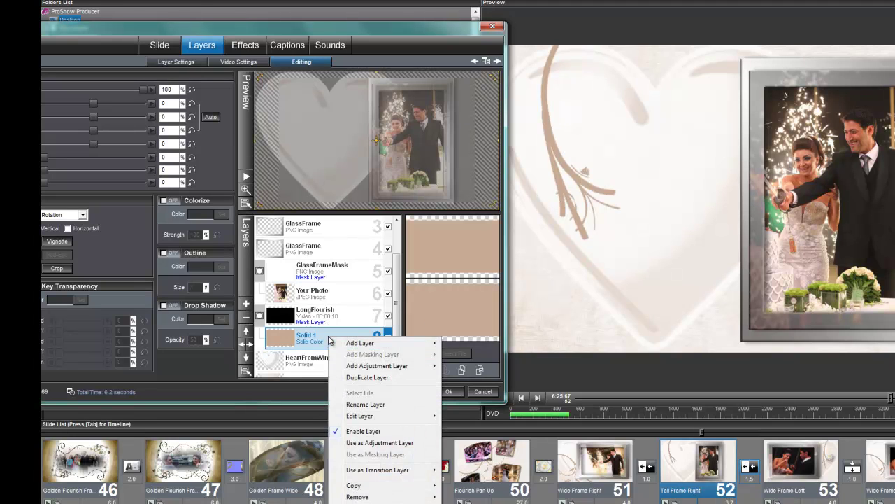
{"action": "mouse_move", "coordinate": [362, 418]}
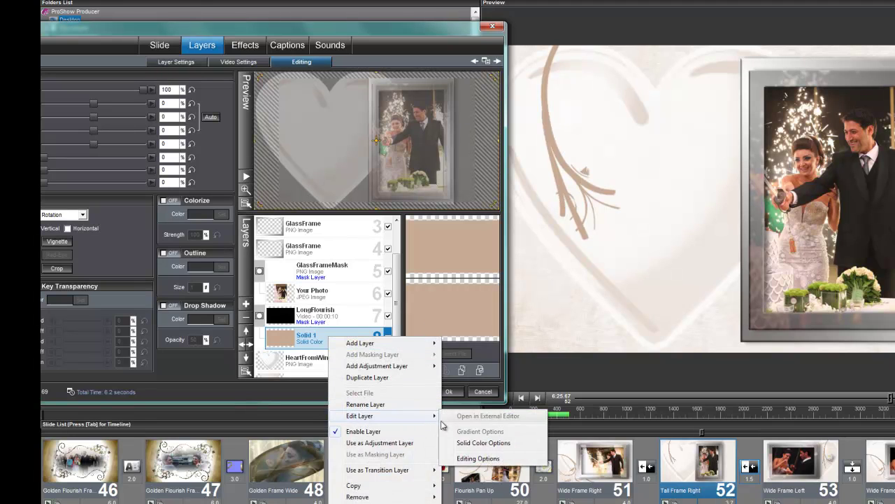
{"action": "left_click", "coordinate": [472, 441]}
{"action": "left_click", "coordinate": [609, 218]}
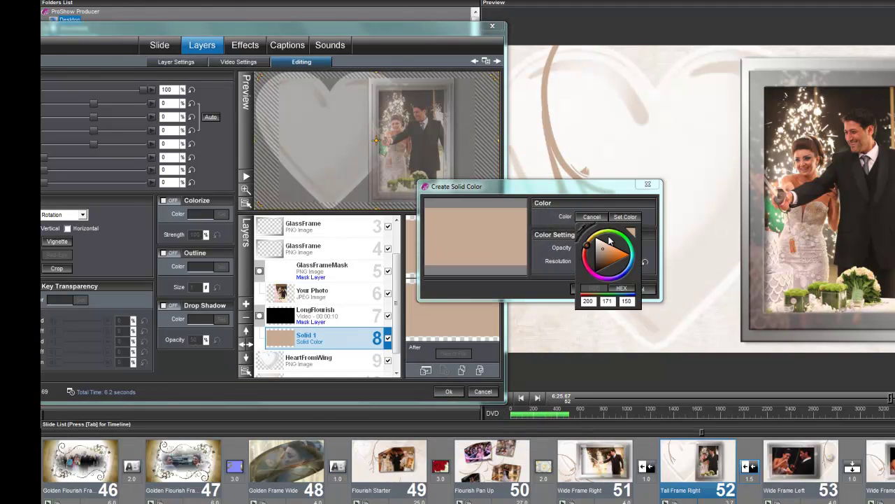
{"action": "left_click", "coordinate": [629, 248]}
{"action": "left_click_drag", "start_coordinate": [614, 255], "coordinate": [613, 262]}
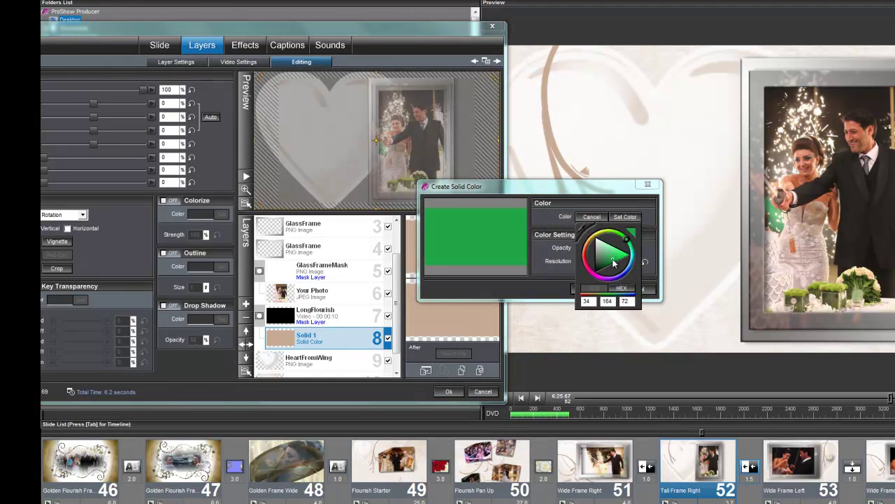
{"action": "left_click", "coordinate": [625, 218]}
{"action": "left_click", "coordinate": [593, 289]}
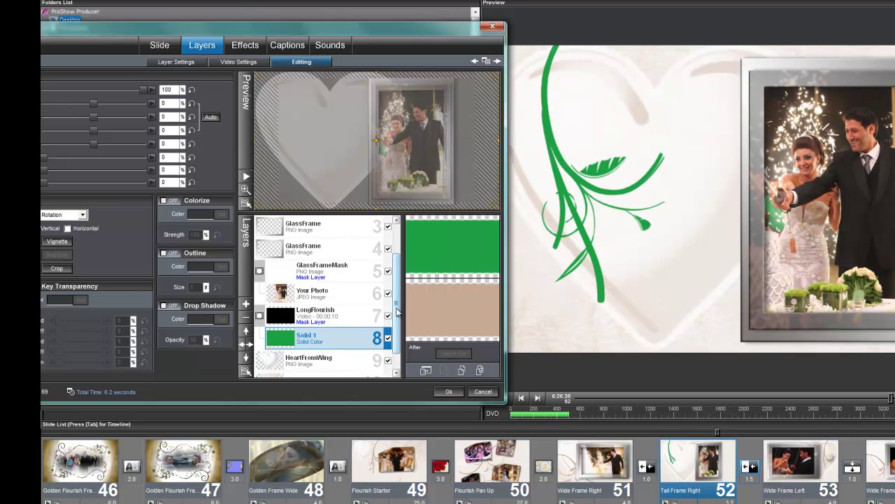
- Colorize the TexturedBackground layer red for a pink background and close slide options
{"action": "scroll", "coordinate": [329, 343], "scroll_direction": "down", "scroll_amount": 1}
{"action": "left_click", "coordinate": [327, 358]}
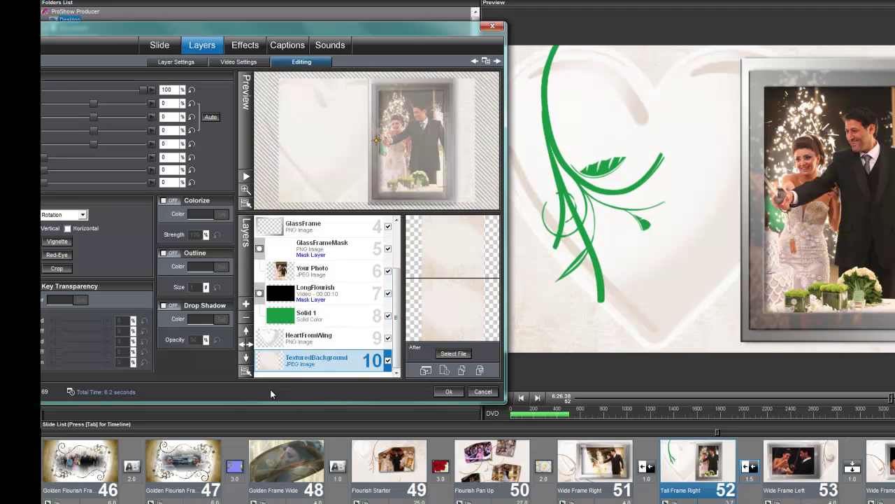
{"action": "left_click", "coordinate": [166, 201]}
{"action": "left_click", "coordinate": [222, 214]}
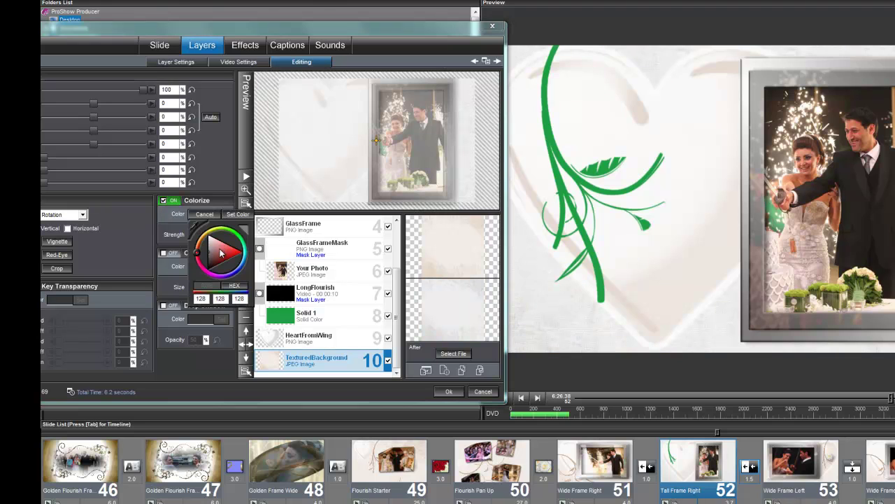
{"action": "left_click", "coordinate": [221, 254]}
{"action": "left_click", "coordinate": [238, 214]}
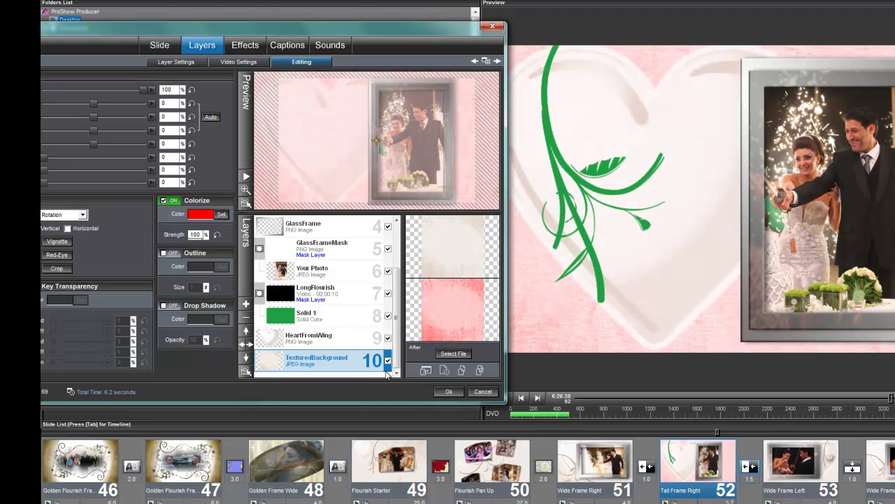
{"action": "left_click", "coordinate": [438, 389]}
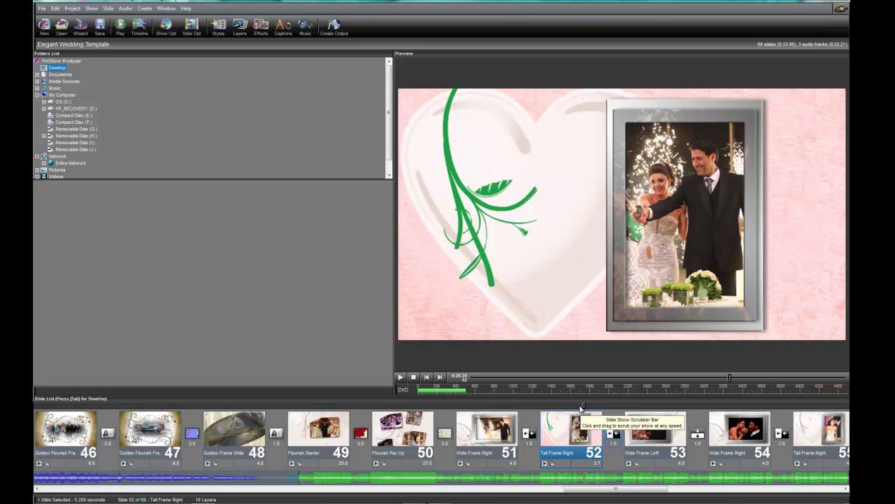
- Scroll the slide list back and scrub the preview to slide 10, Tuxedo Portrait Left
{"action": "left_click_drag", "start_coordinate": [600, 489], "coordinate": [149, 498]}
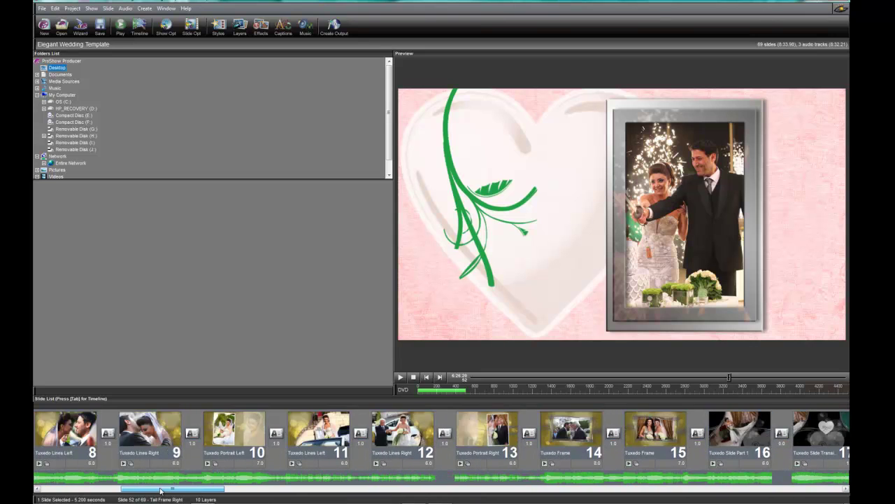
{"action": "left_click_drag", "start_coordinate": [209, 407], "coordinate": [232, 408]}
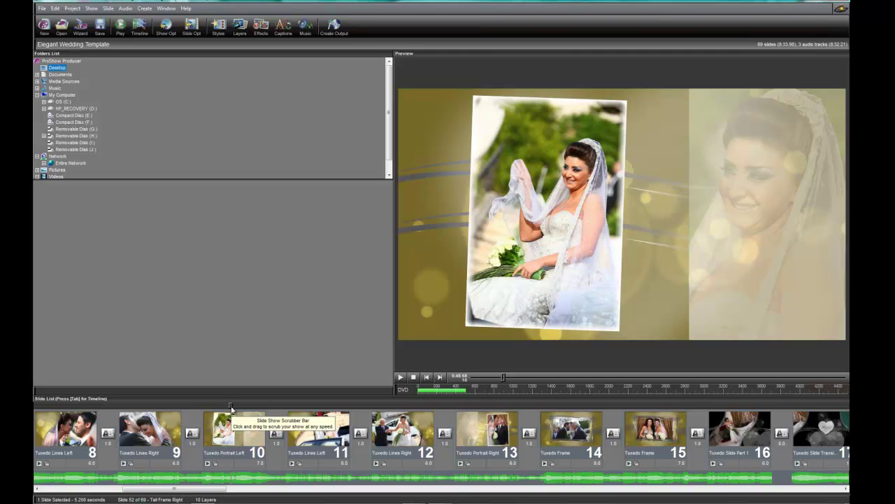
- Open slide 10's options and enable Colorize on the Portrait Photo layer
{"action": "double_click", "coordinate": [238, 425]}
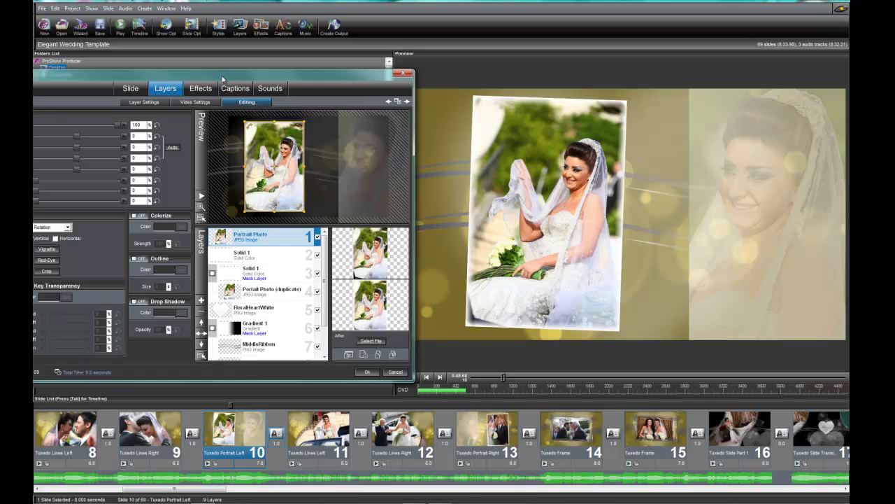
{"action": "left_click_drag", "start_coordinate": [242, 79], "coordinate": [473, 82]}
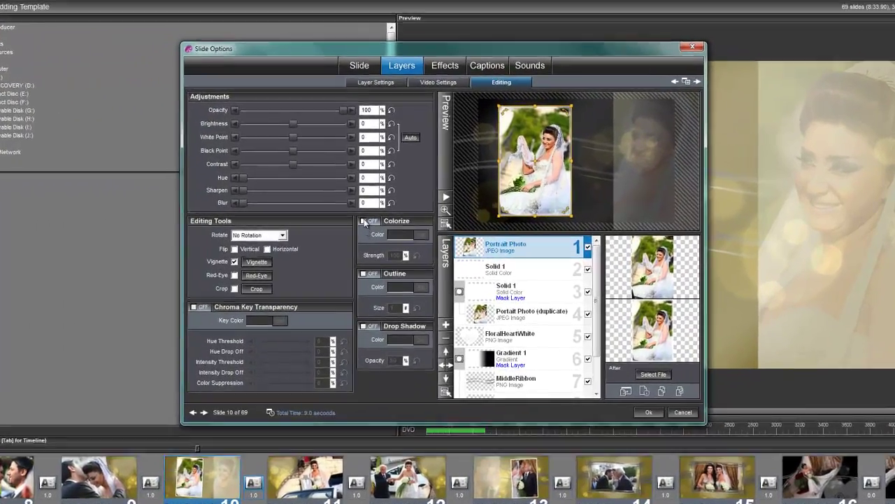
{"action": "left_click", "coordinate": [363, 221]}
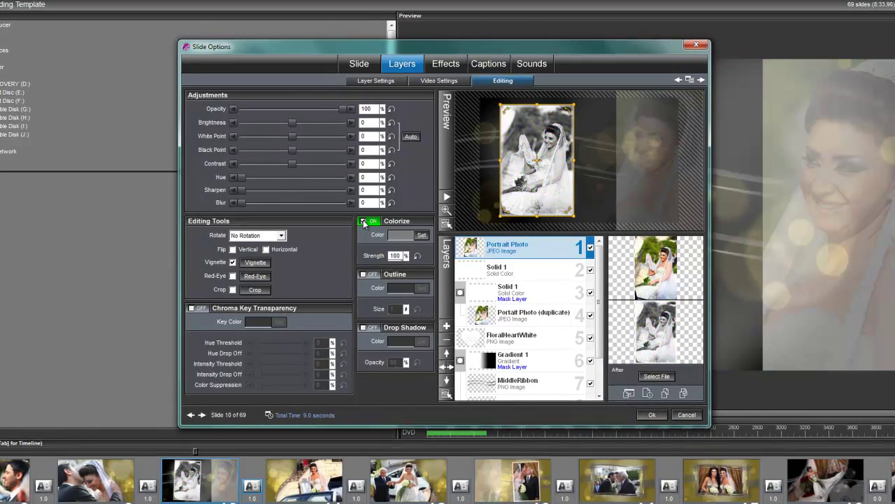
- Review the Copy Settings window for copying the colorize setting, then close it
{"action": "right_click", "coordinate": [363, 220]}
{"action": "left_click", "coordinate": [398, 228]}
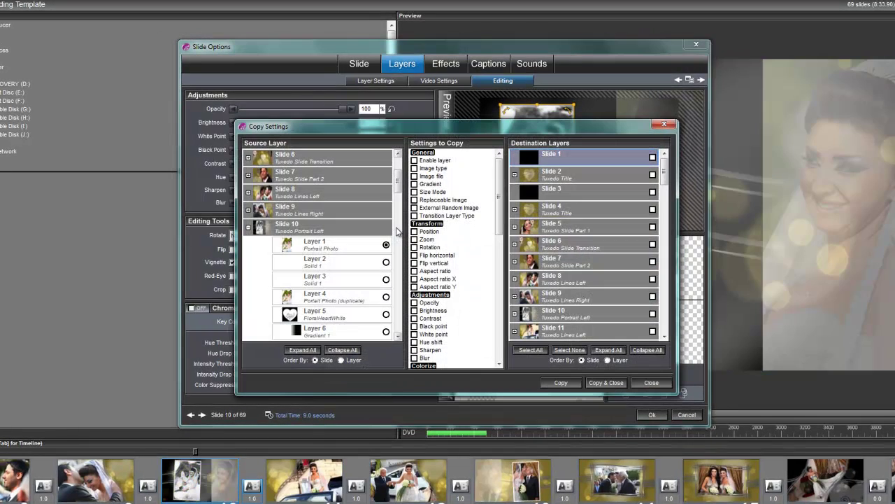
{"action": "left_click_drag", "start_coordinate": [486, 124], "coordinate": [496, 274]}
{"action": "left_click_drag", "start_coordinate": [417, 279], "coordinate": [454, 186]}
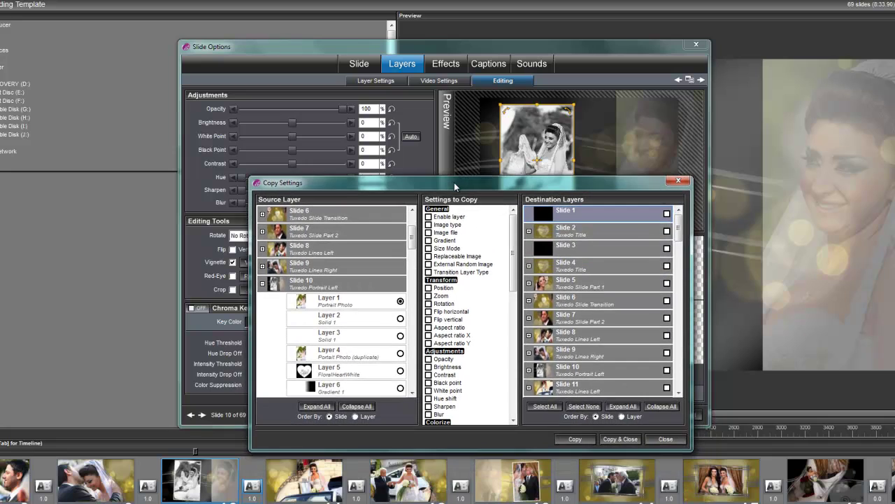
{"action": "left_click_drag", "start_coordinate": [516, 238], "coordinate": [519, 283]}
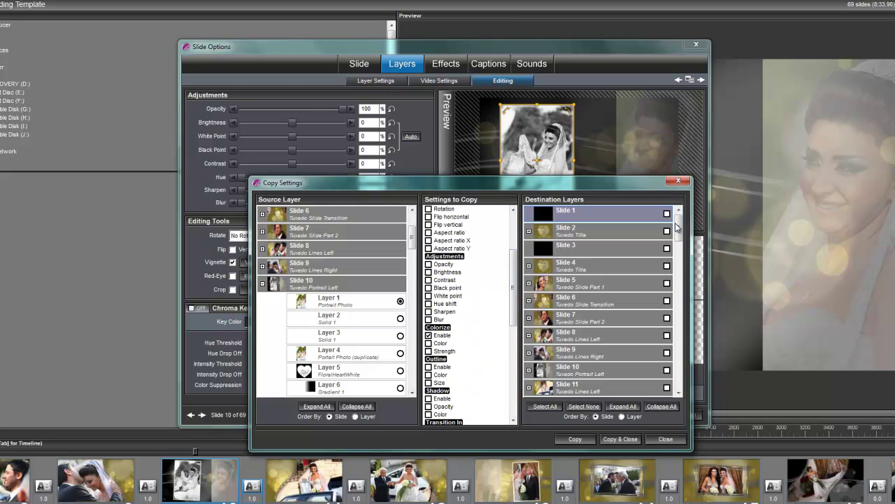
{"action": "left_click_drag", "start_coordinate": [678, 224], "coordinate": [677, 243]}
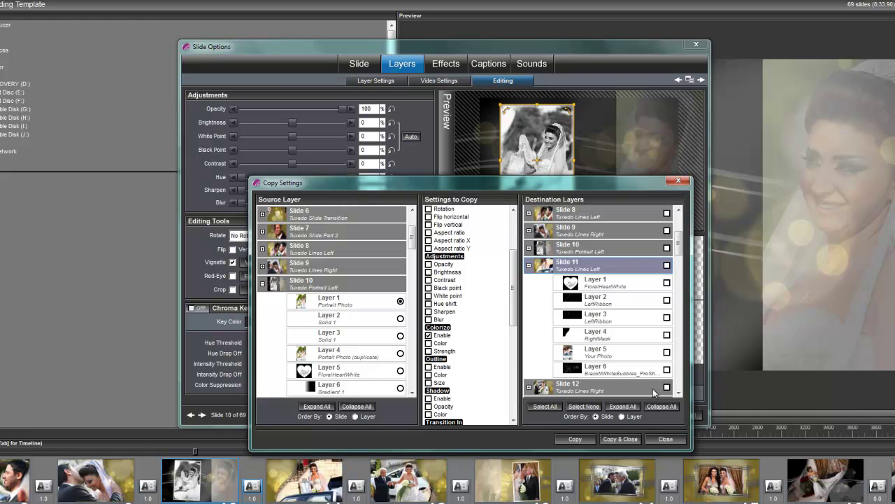
{"action": "left_click", "coordinate": [653, 441]}
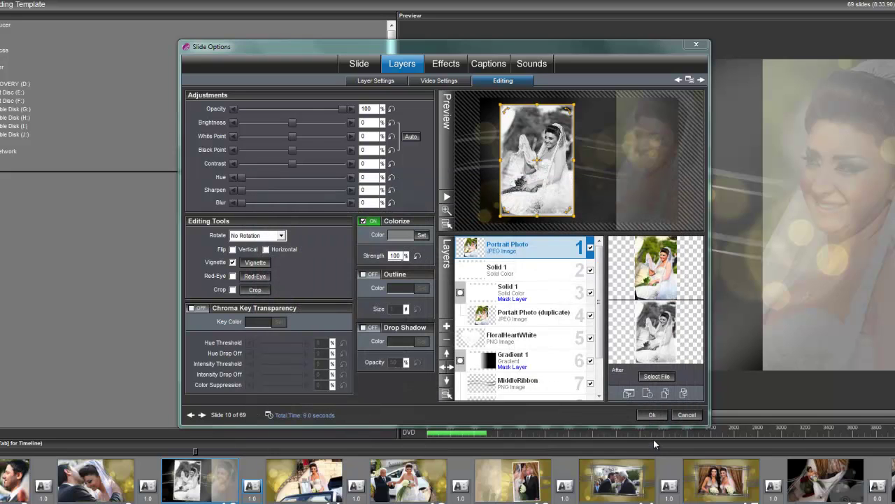
- Cancel slide 10's options and decline saving, discarding the colorize change
{"action": "left_click", "coordinate": [687, 416]}
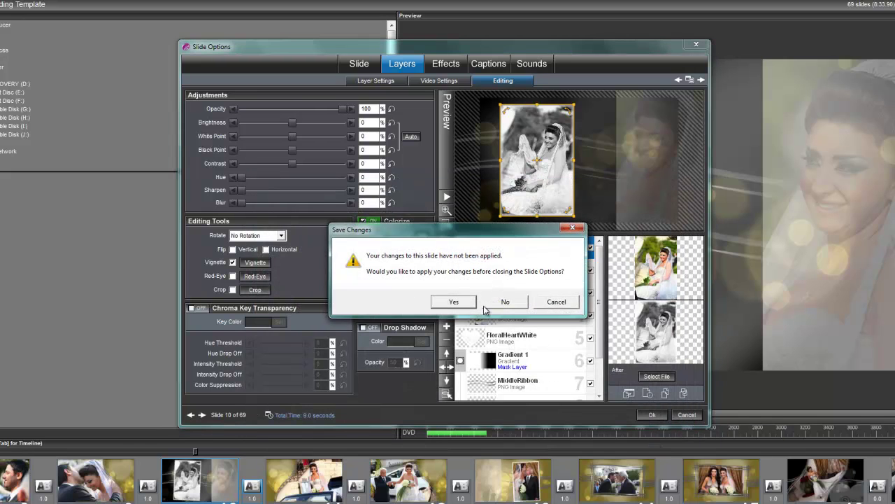
{"action": "left_click", "coordinate": [510, 308]}
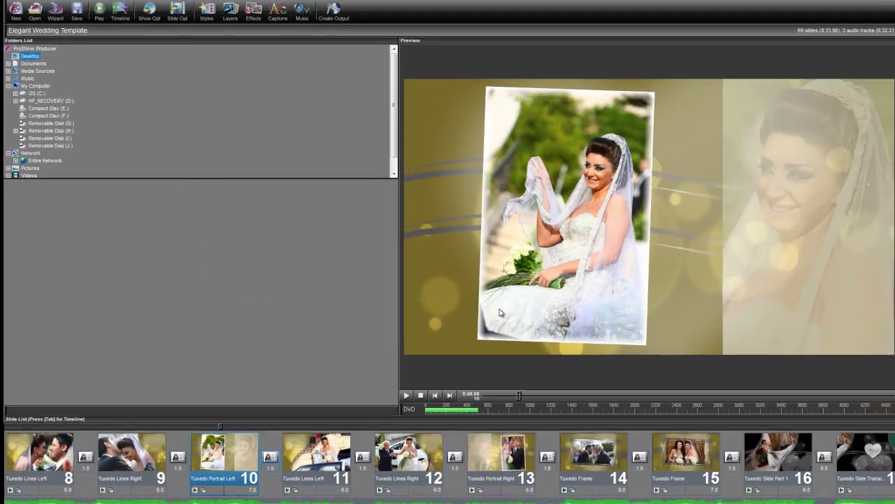